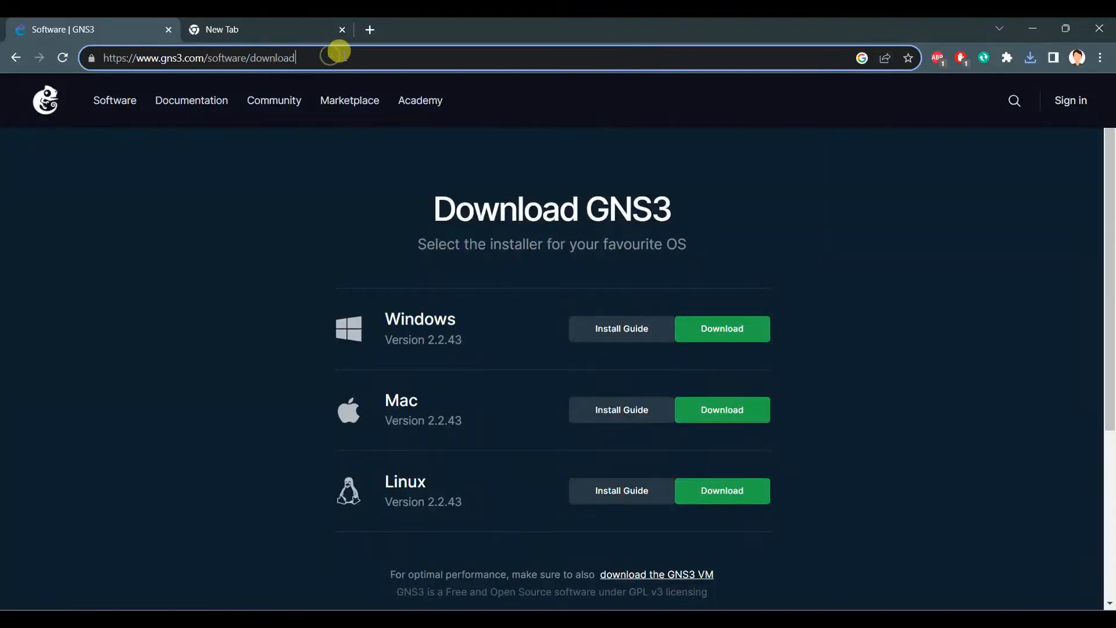
- Copy the web address of the GNS3 software download page
left_click_drag(336, 50, 36, 60)
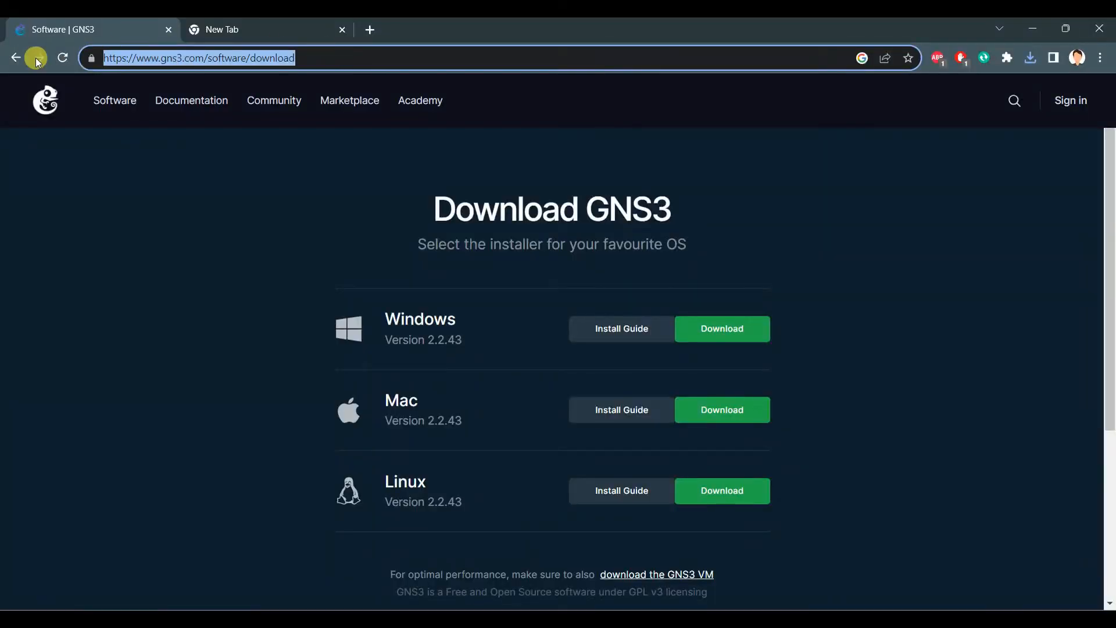
key("ctrl+c")
left_click(782, 195)
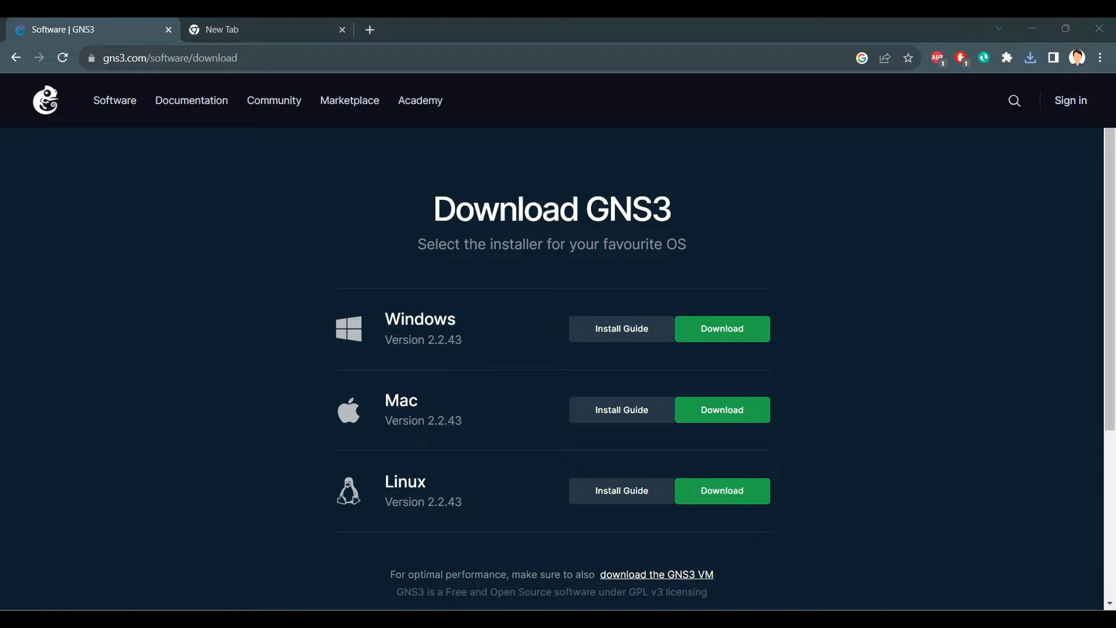
key("ctrl+v")
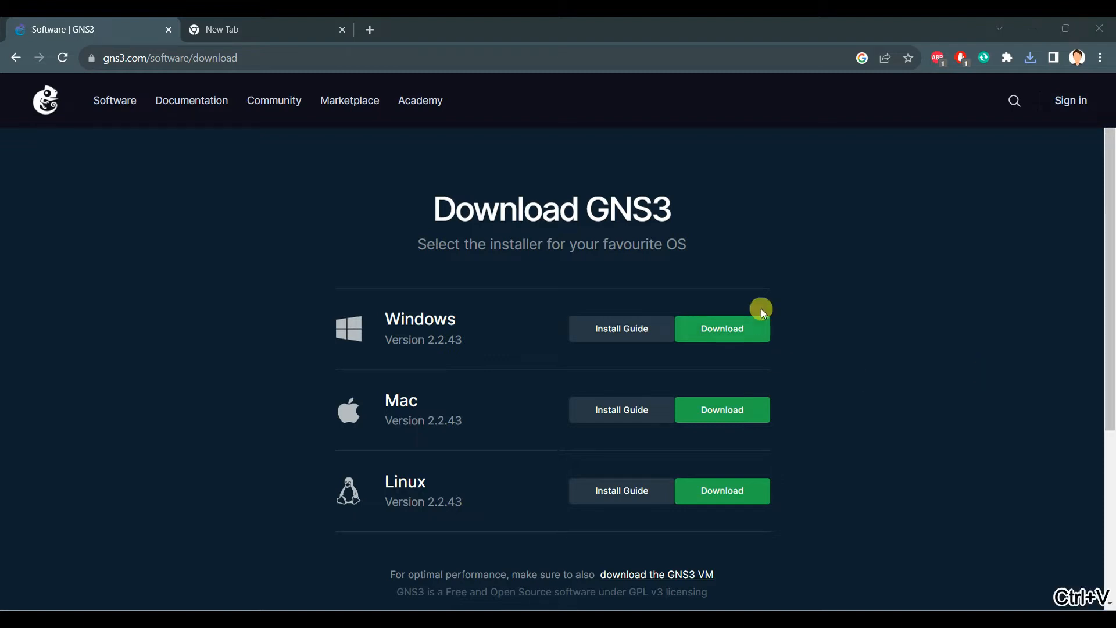
- Log in to the GNS3 account and start downloading the Windows installer, version 2.2.43
left_click(702, 342)
left_click(538, 419)
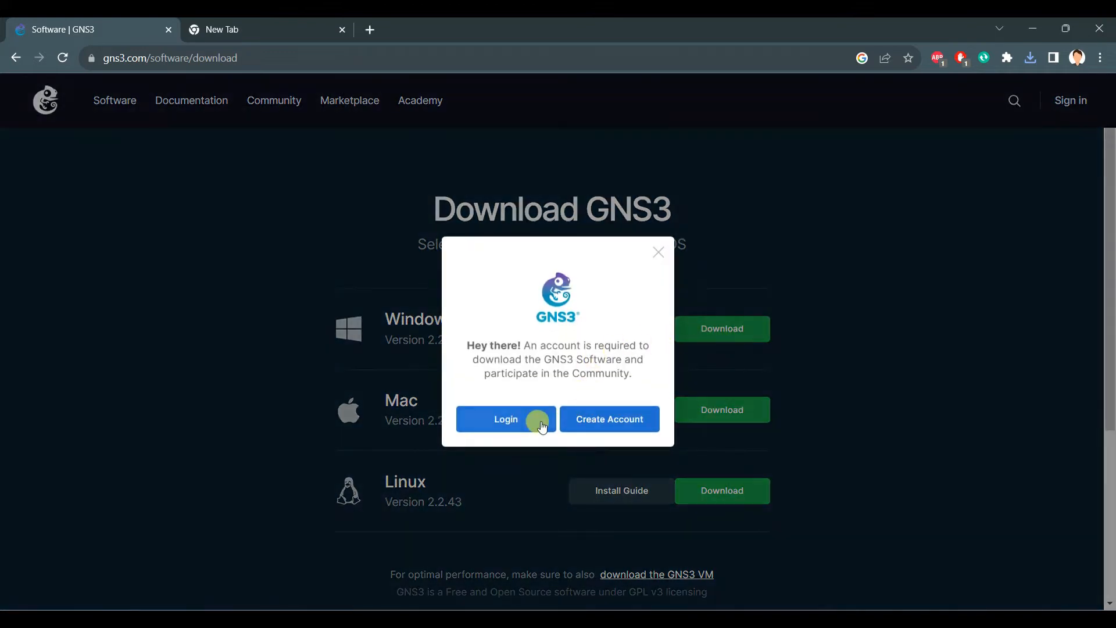
left_click(738, 334)
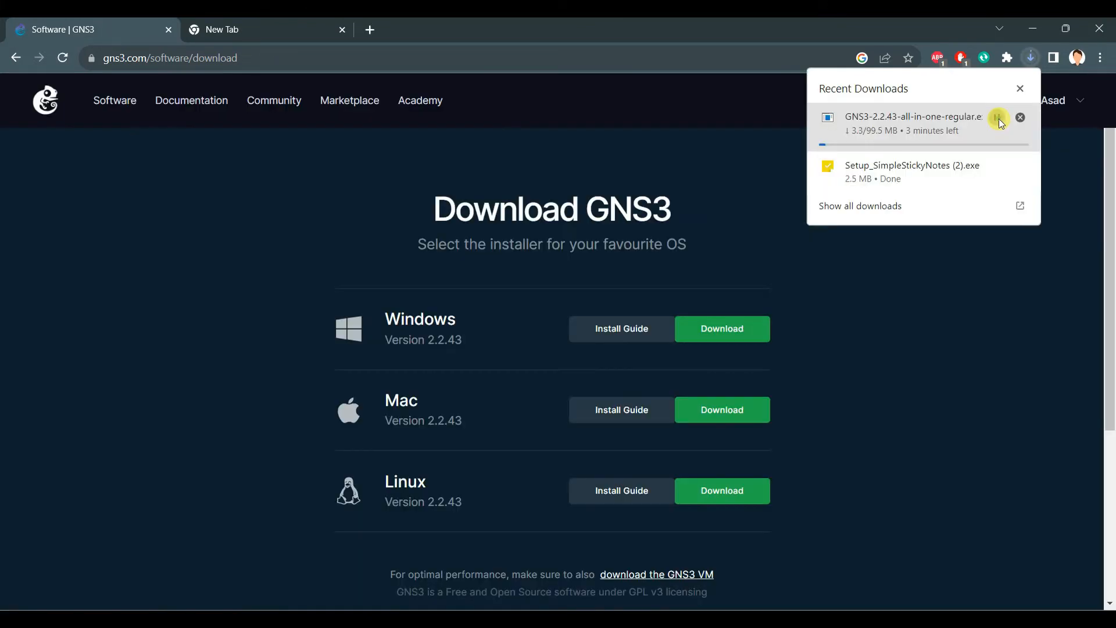
- Pause and cancel the download of GNS3-2.2.43-all-in-one-regular.exe
left_click(998, 118)
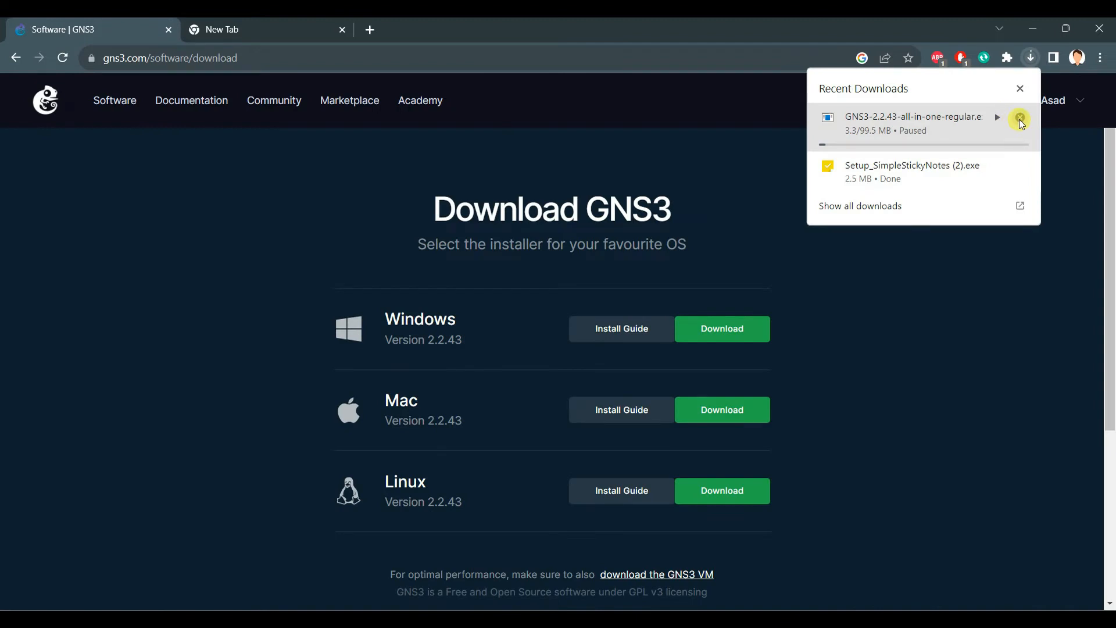
left_click(1020, 119)
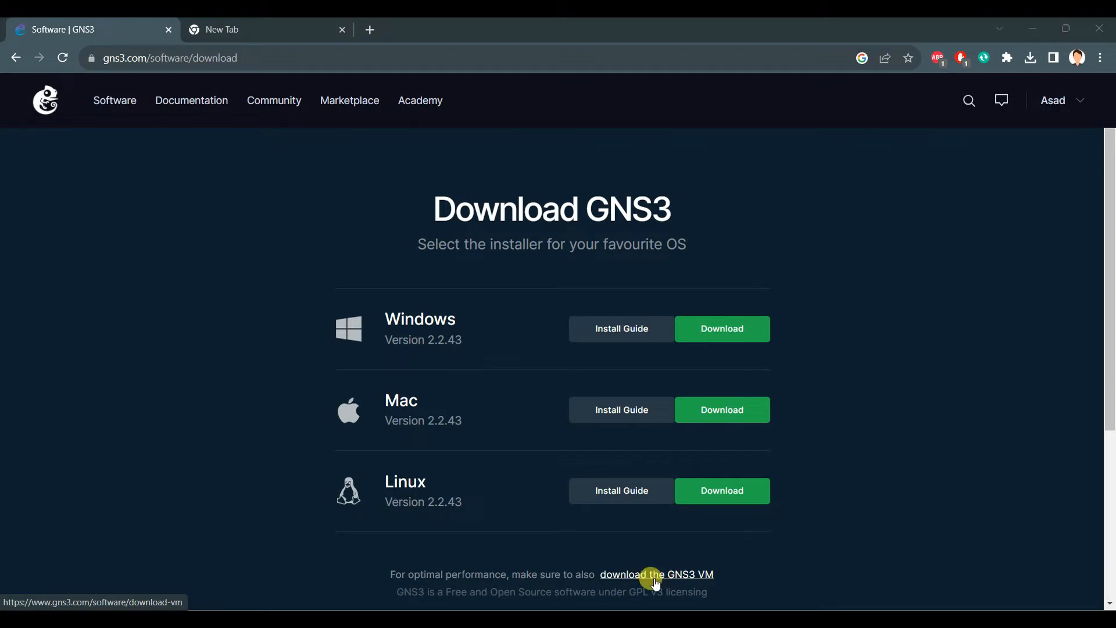
- Open the GNS3 VM download page, download the VMware Workstation and Fusion version, and open the recent downloads list
left_click(656, 582)
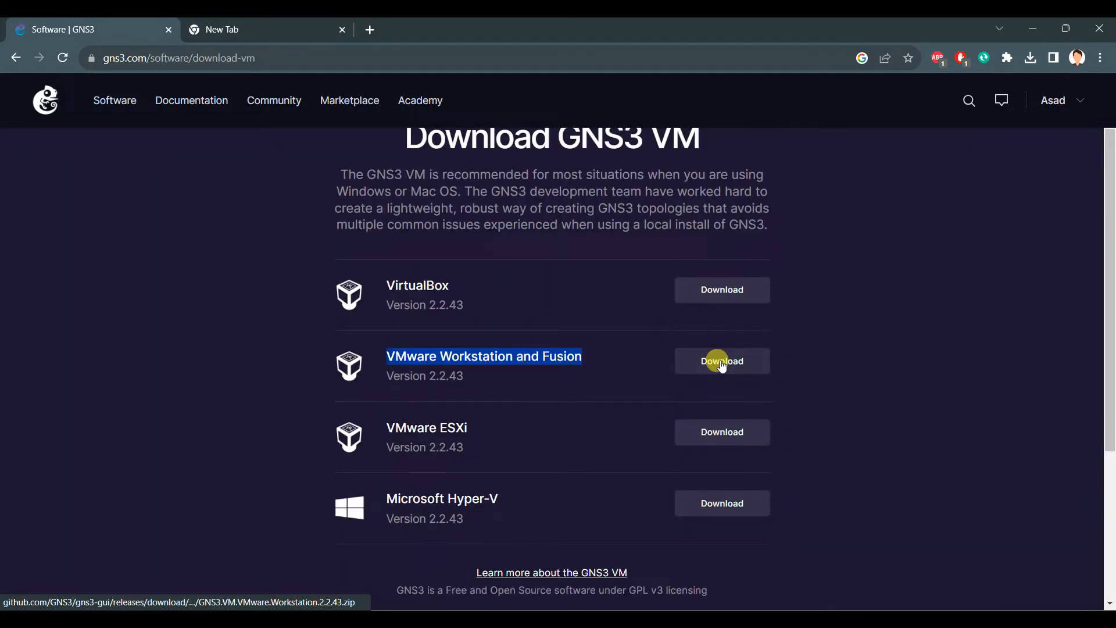
key("ctrl+v")
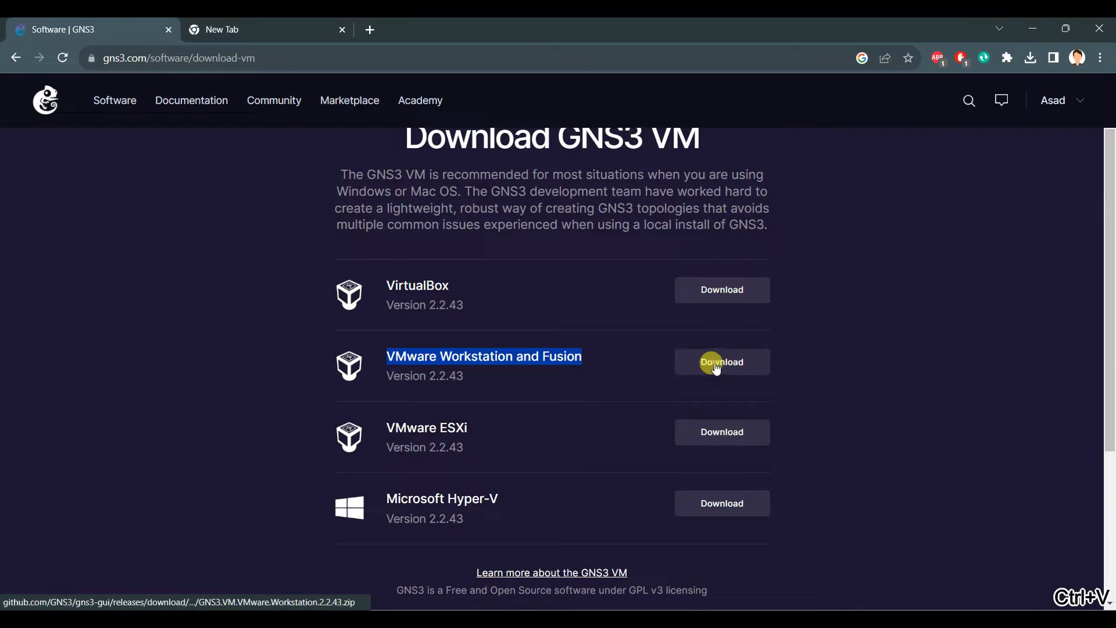
left_click(716, 366)
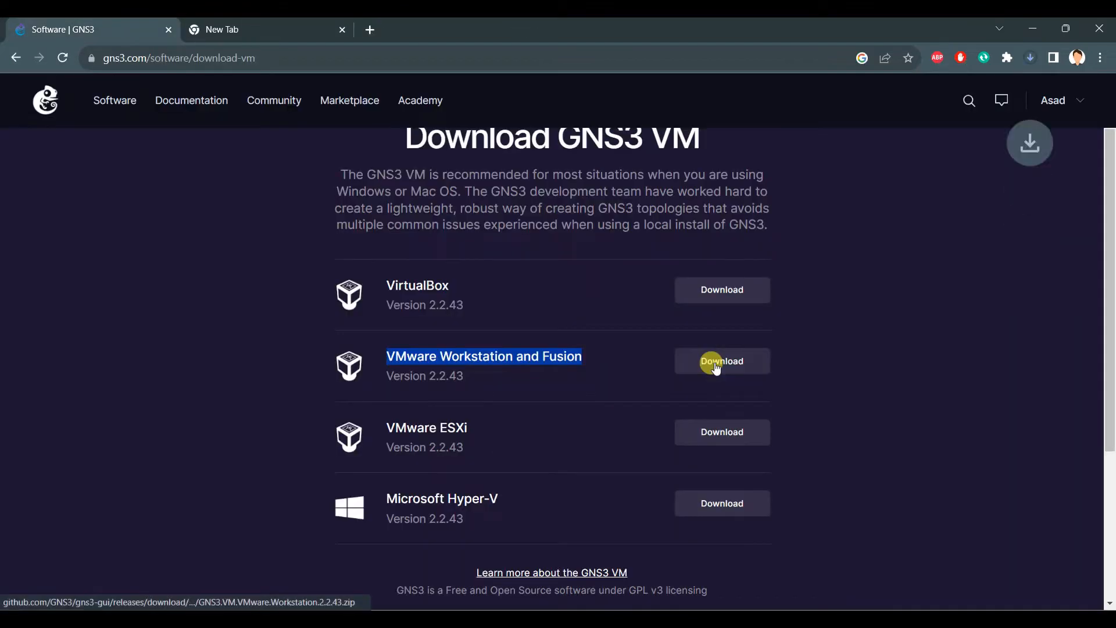
left_click(1031, 59)
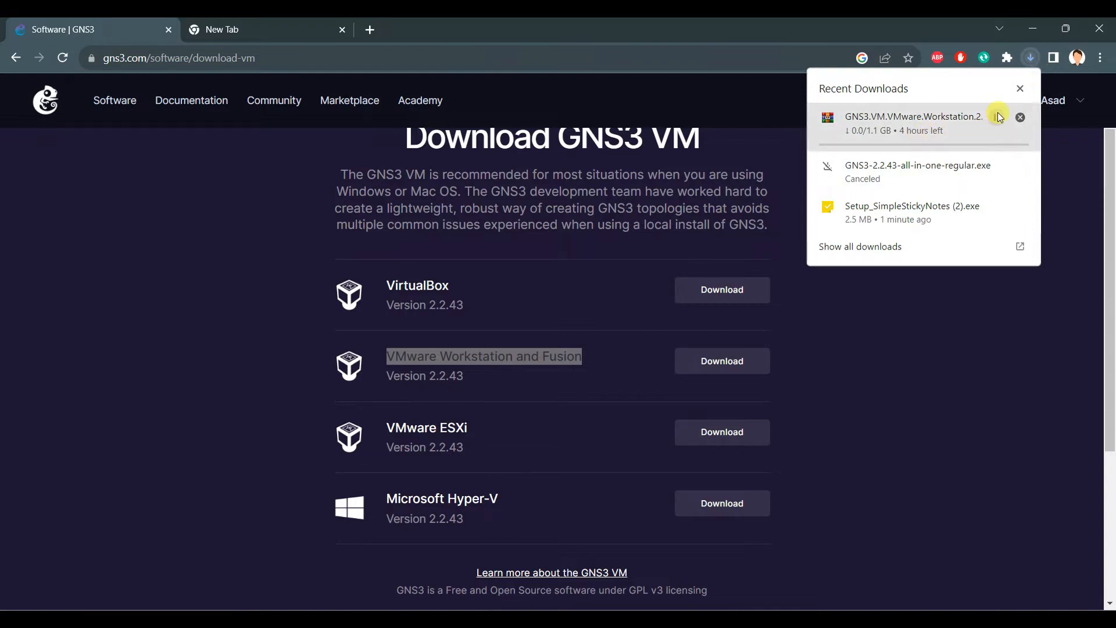
- Search getintopc.com for VMware Workstation Pro and open the VMware Workstation Pro 2023 page
left_click(262, 57)
type("getintopc")
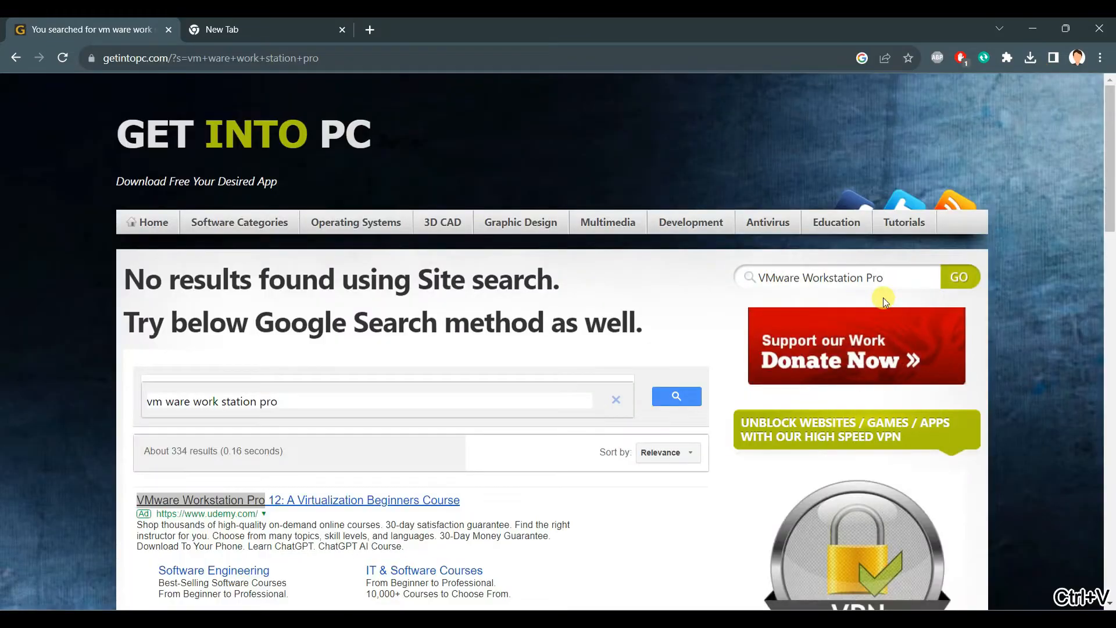
key("Return")
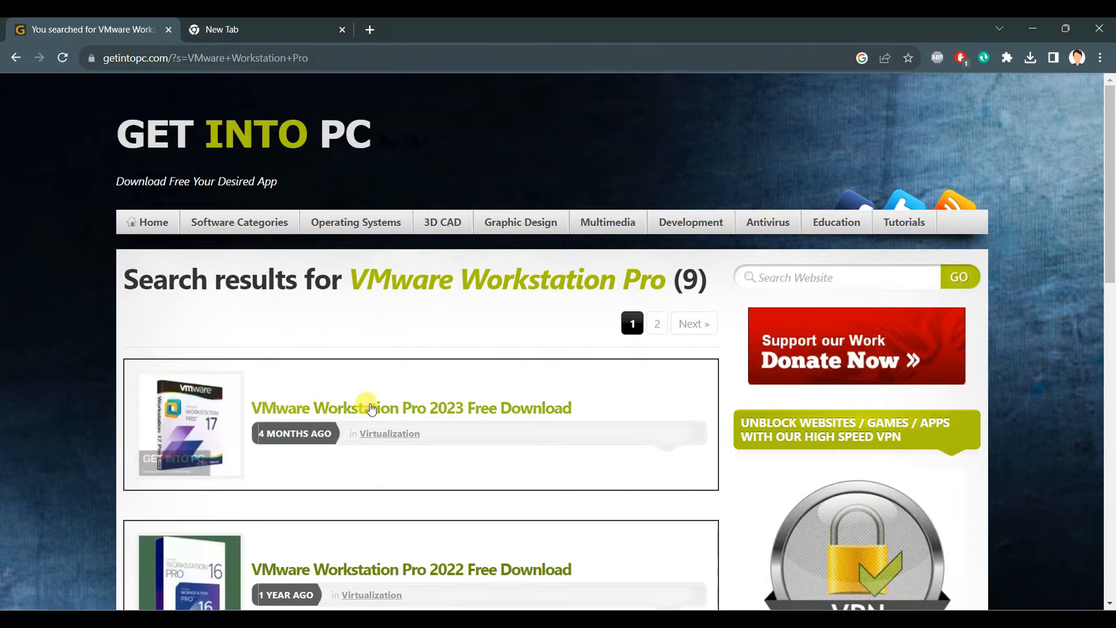
left_click(369, 414)
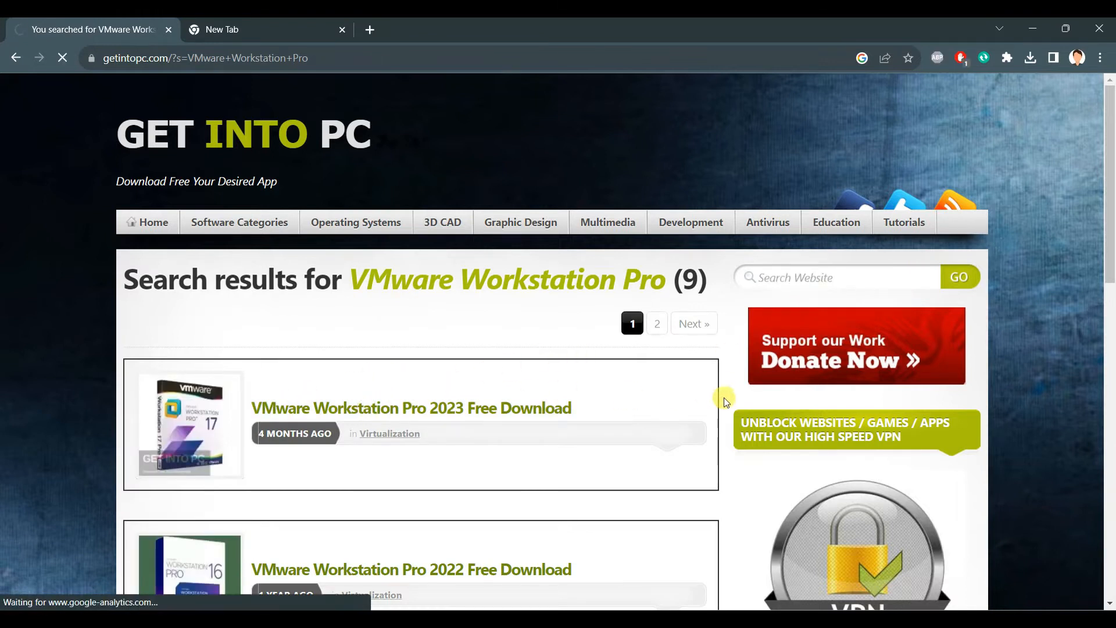
- Start the 64-bit v17.0.2 Build 21581411 download and highlight the archive password shown beneath its link
scroll(515, 349, "down", 20)
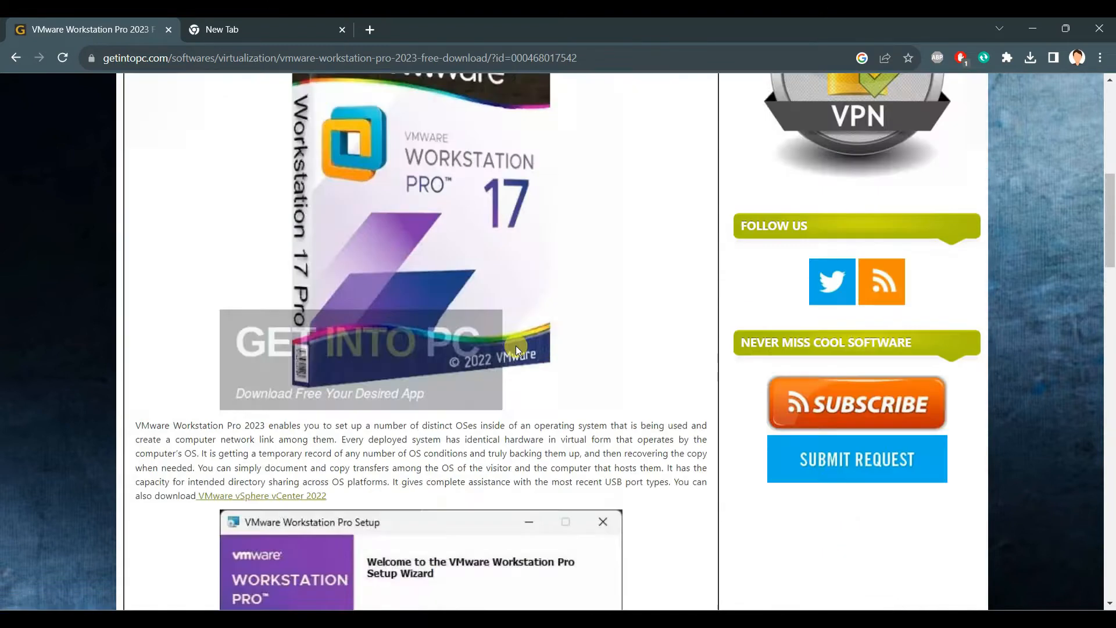
left_click(437, 525)
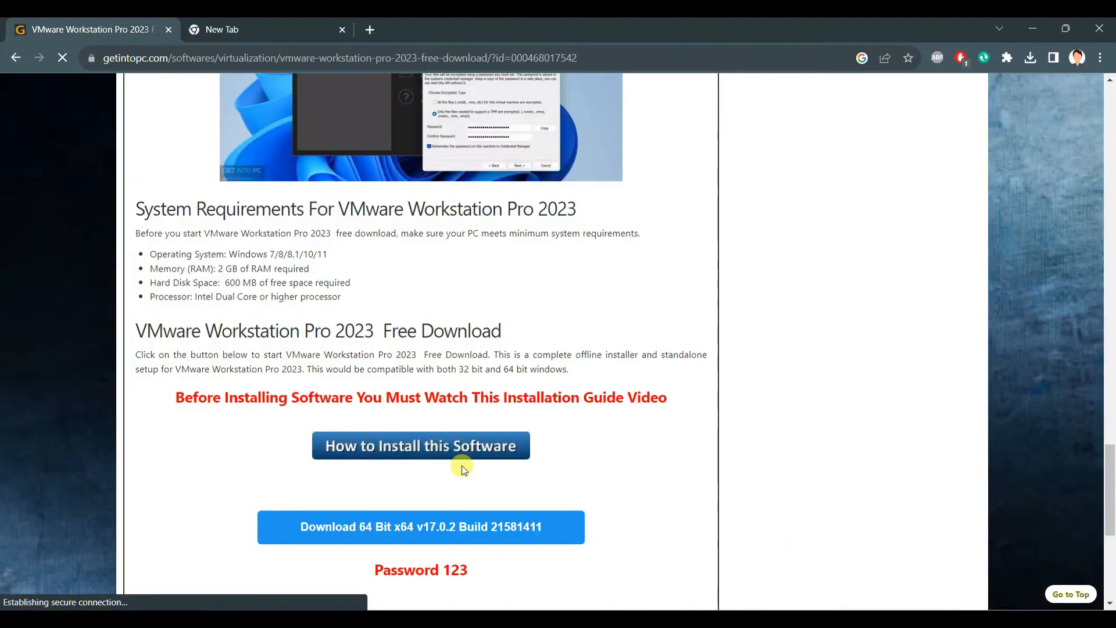
scroll(464, 470, "down", 3)
left_click_drag(371, 425, 481, 421)
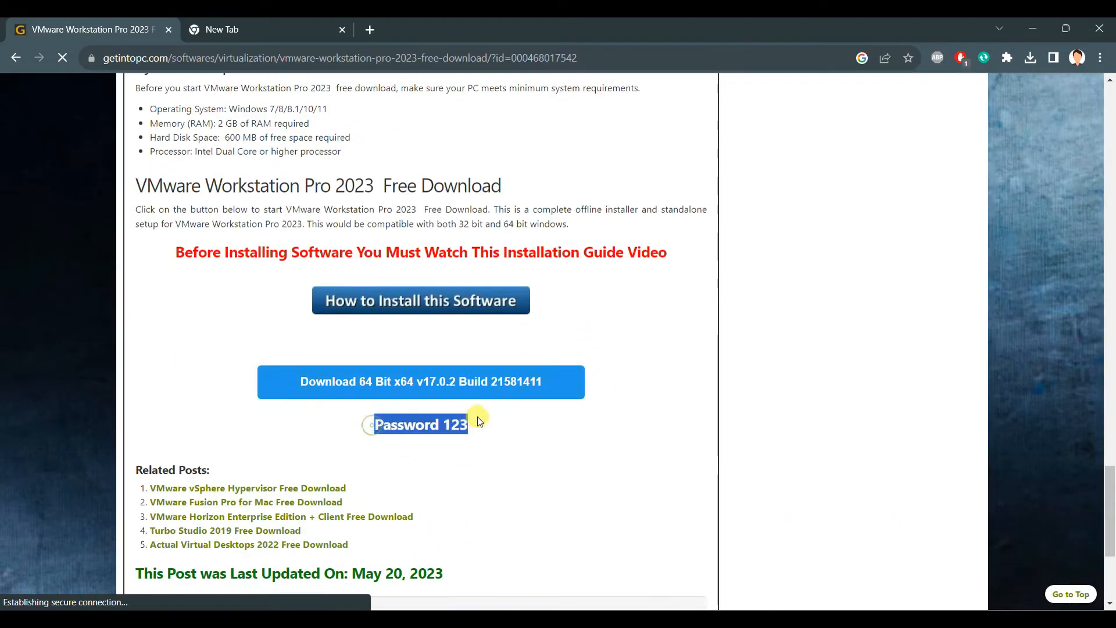
left_click(468, 464)
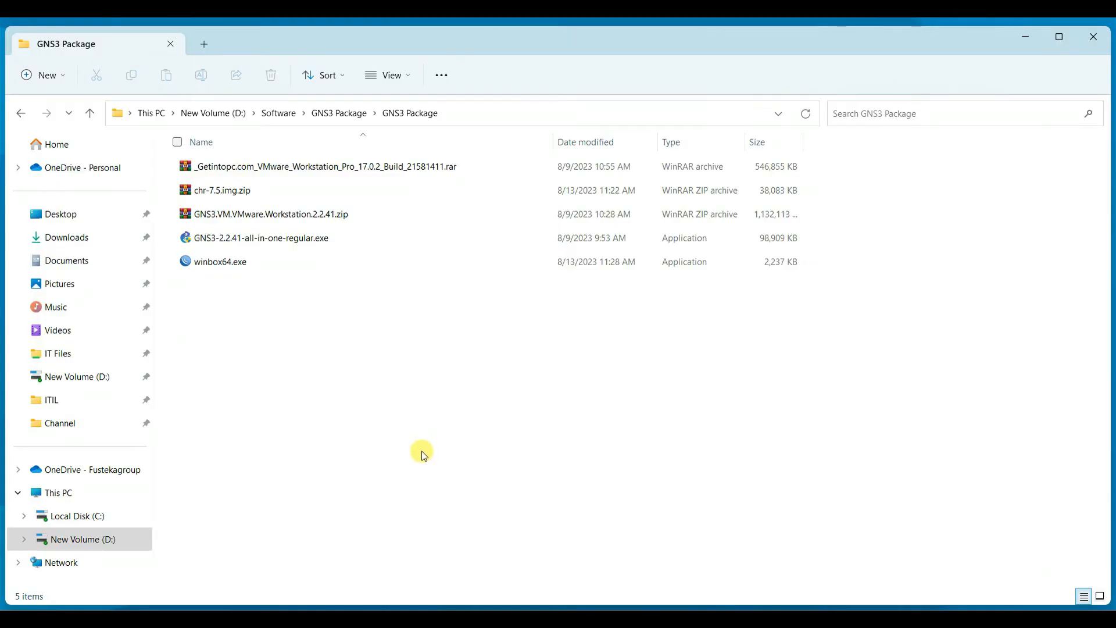
- In the GNS3 Package folder in File Explorer, extract GNS3.VM.VMware.Workstation.2.2.41.zip into the current folder with WinRAR
right_click(265, 218)
mouse_move(407, 477)
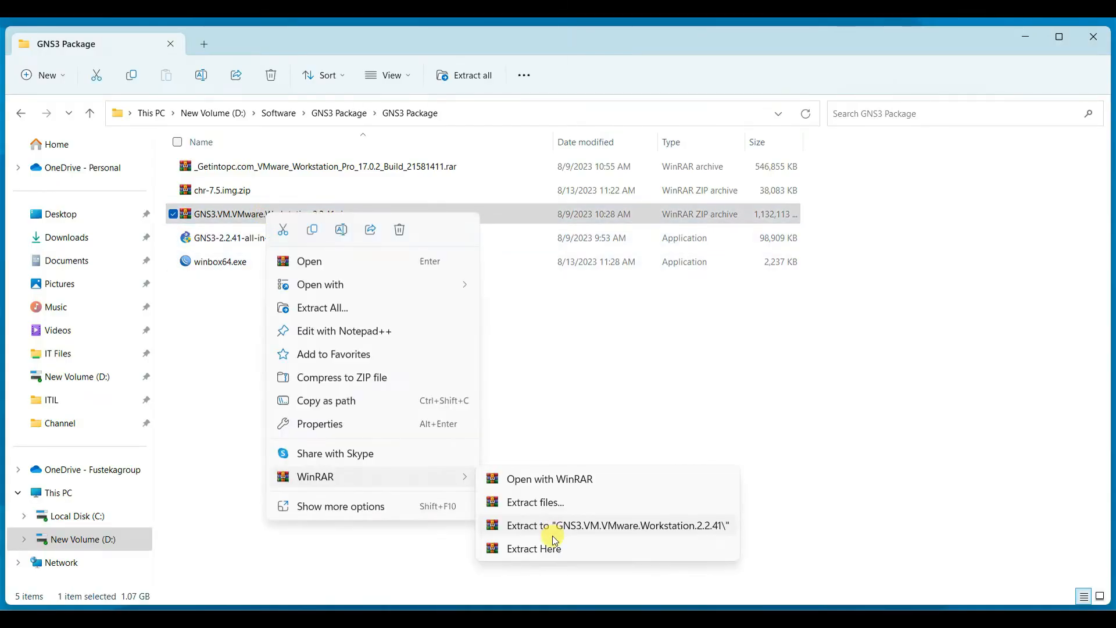
left_click(557, 554)
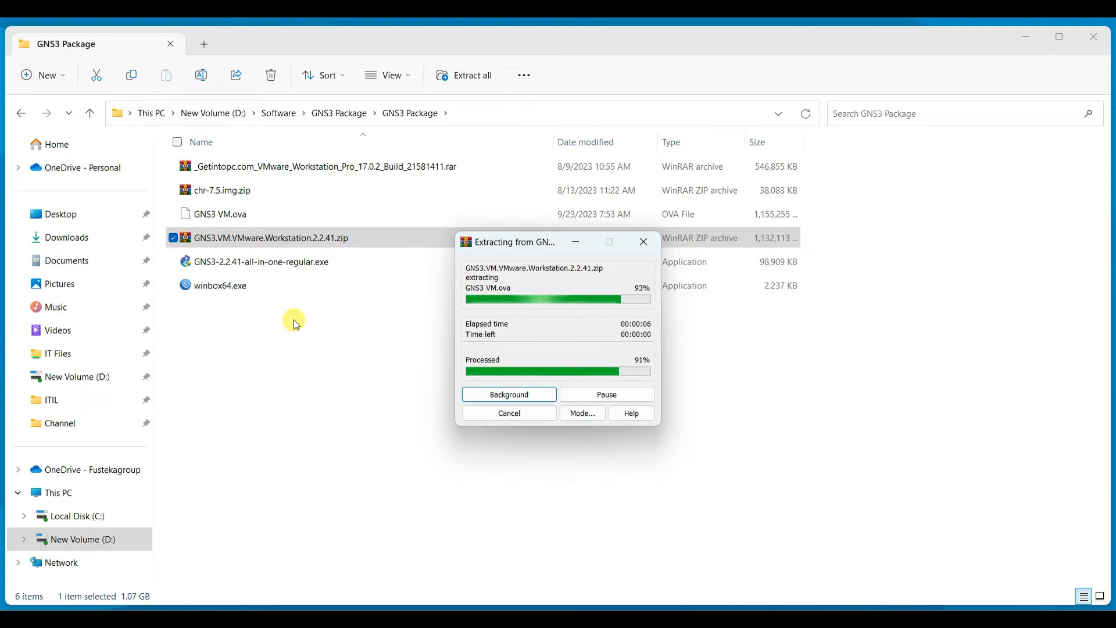
- Open the VMware Workstation Pro 17.0.2 RAR archive by entering the archive password
left_click(274, 172)
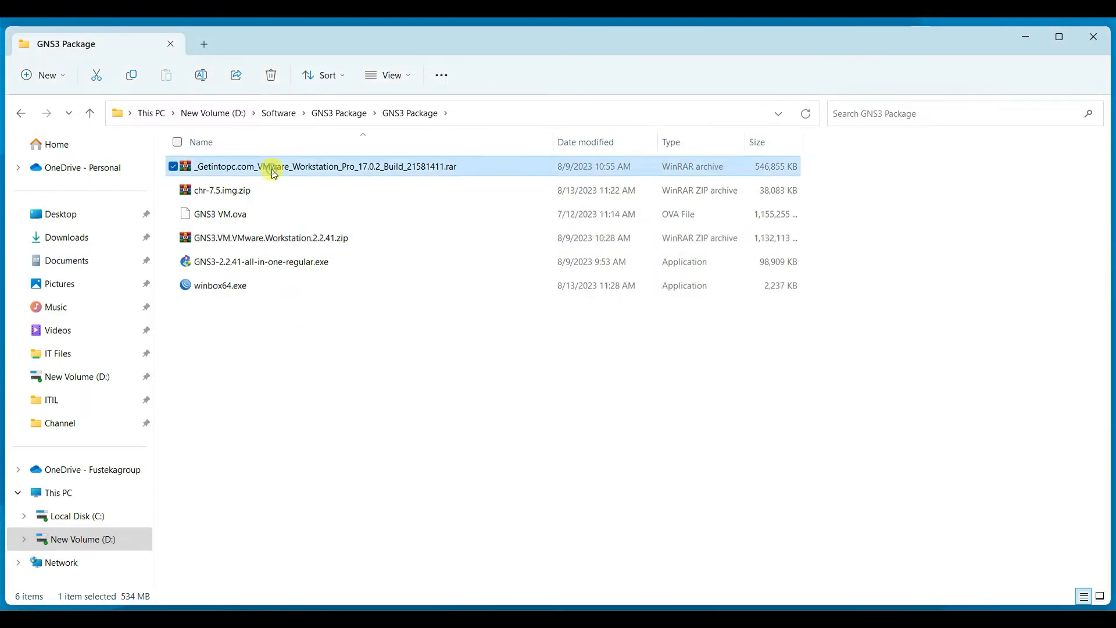
double_click(279, 170)
left_click(382, 366)
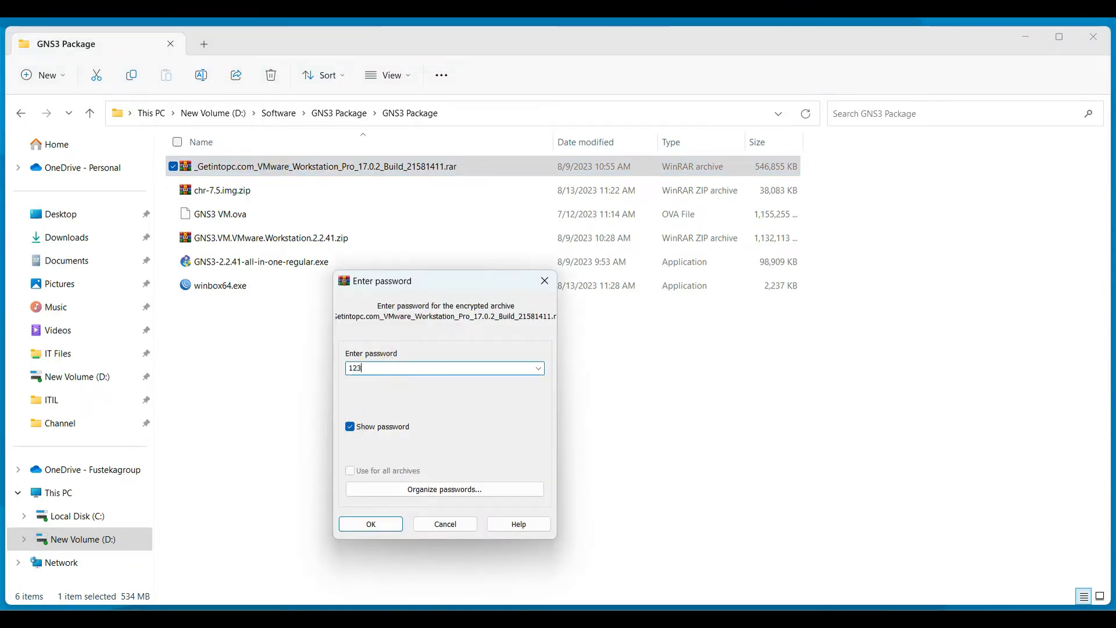
left_click(389, 523)
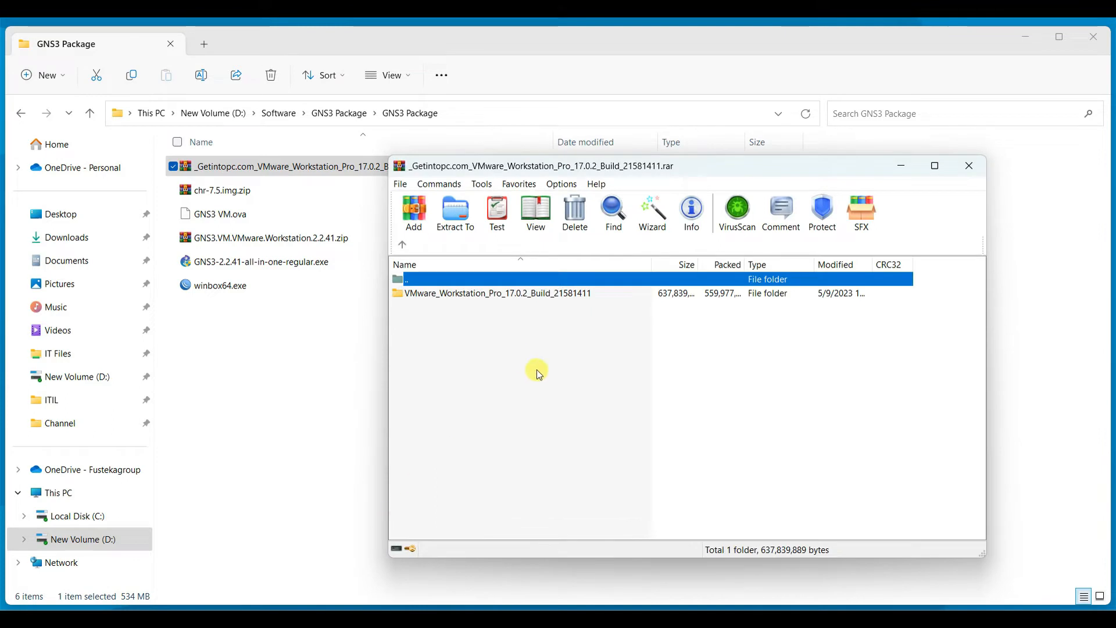
- Launch VMware-workstation-full-17.0.2-21581411.exe from the VMware_Workstation_Pro_17.0.2_Build_21581411 folder inside the archive
double_click(481, 294)
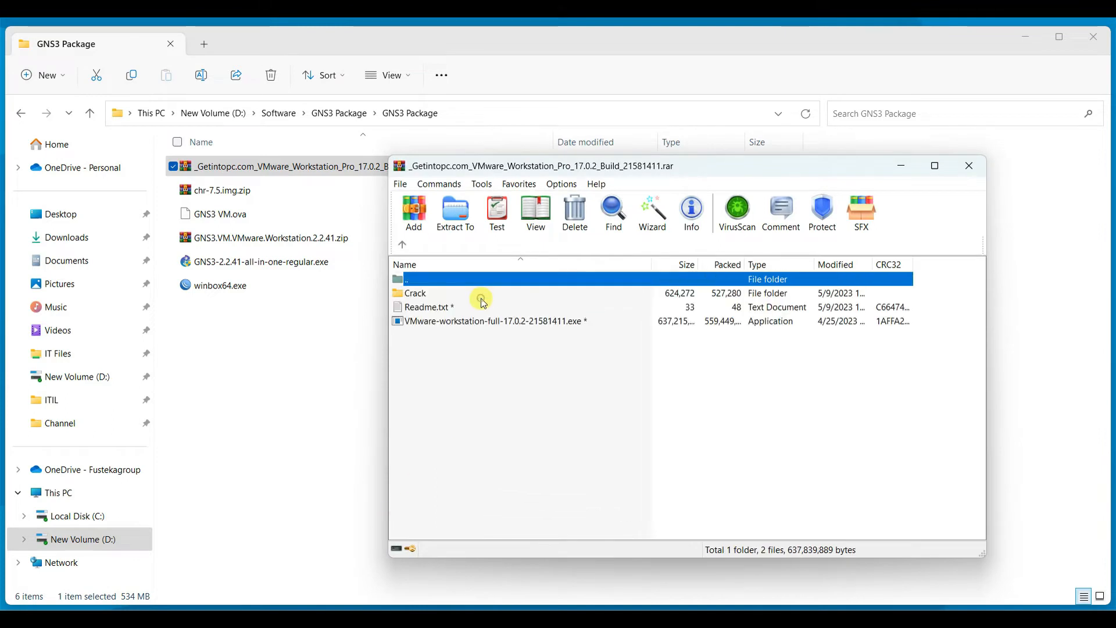
double_click(449, 322)
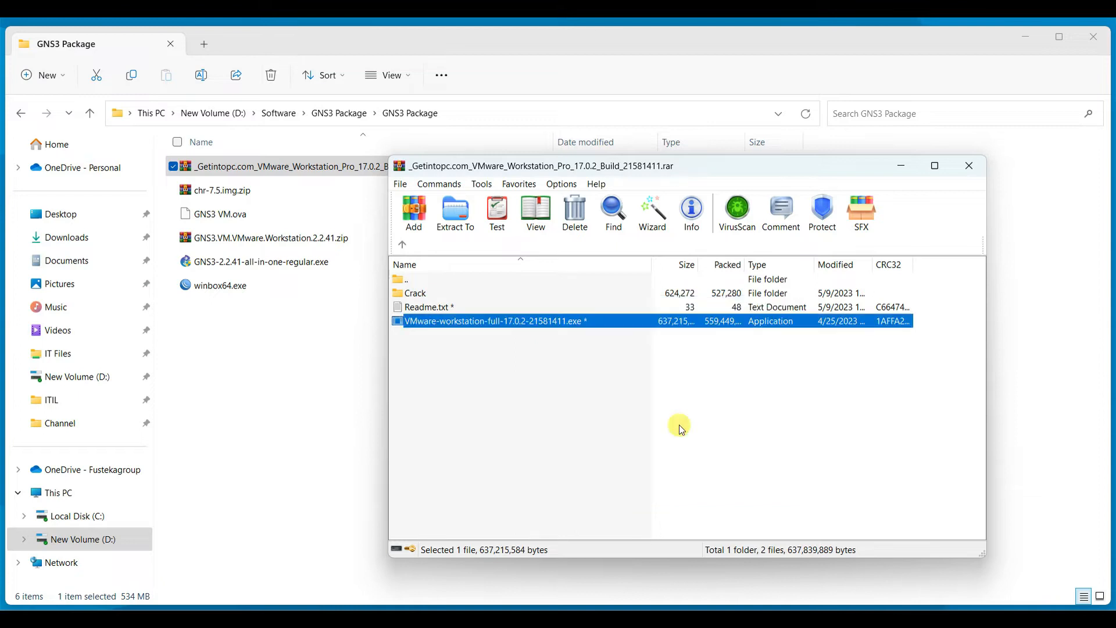
left_click_drag(467, 297, 613, 241)
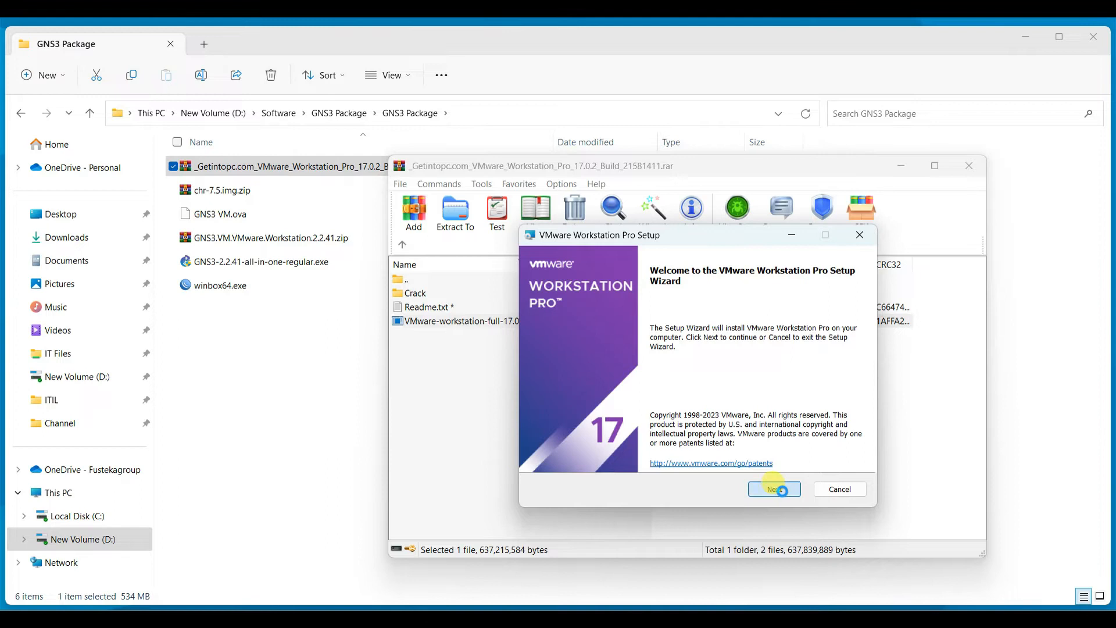
- Proceed past the setup wizard's welcome page and accept the VMware End User License Agreement
left_click(782, 490)
left_click(583, 458)
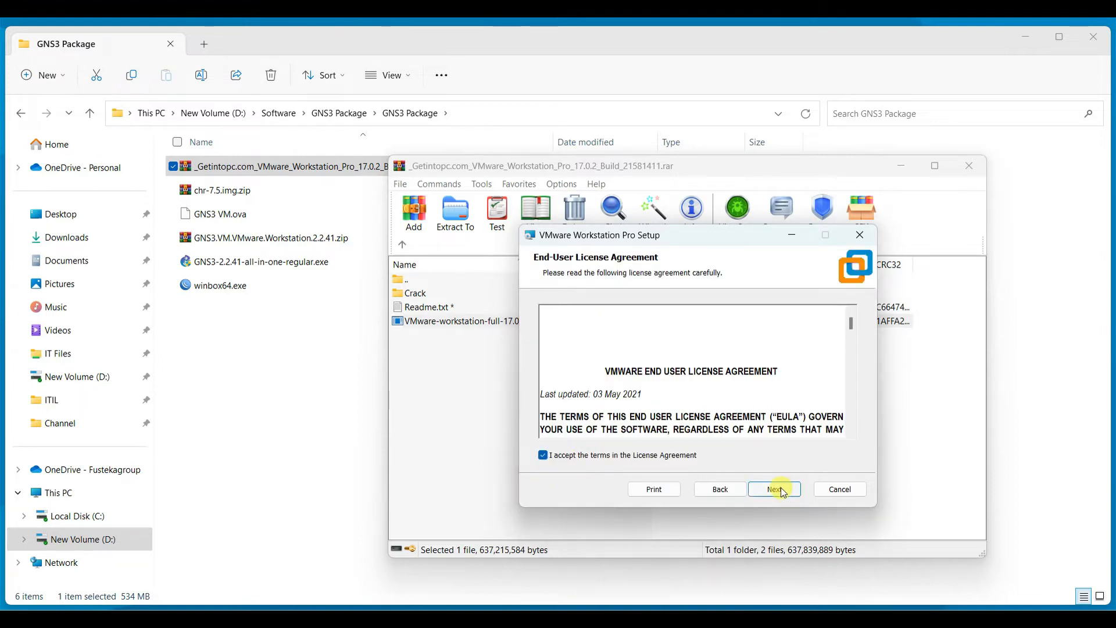
left_click(781, 493)
- Install VMware Workstation Pro with the default location, console tools in the system PATH, and desktop and Start Menu shortcuts
left_click(773, 492)
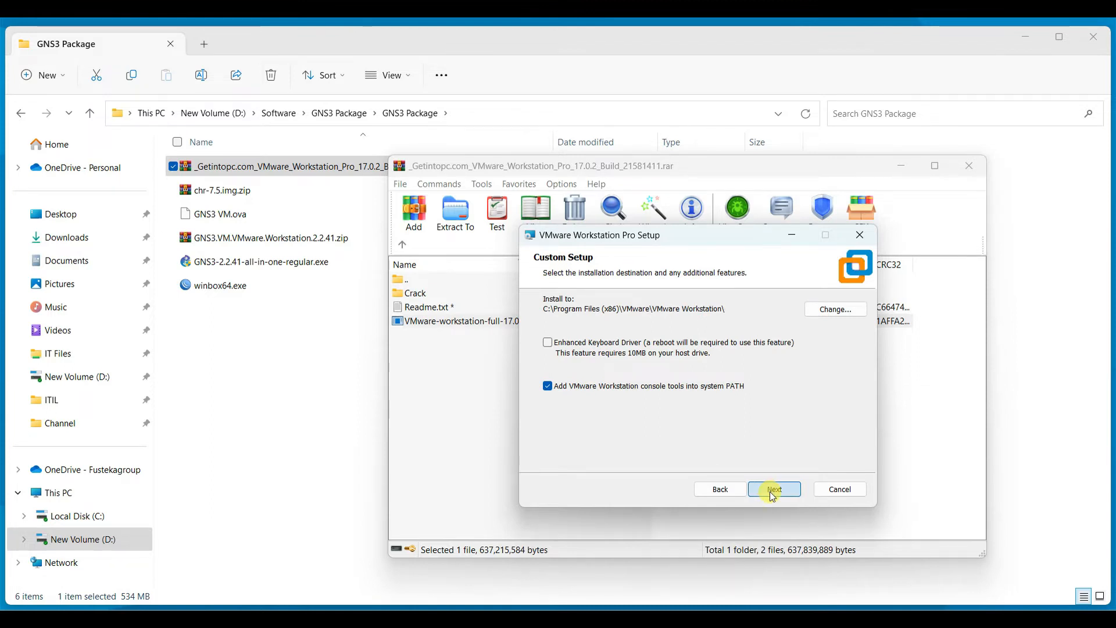
left_click(773, 492)
left_click(773, 492)
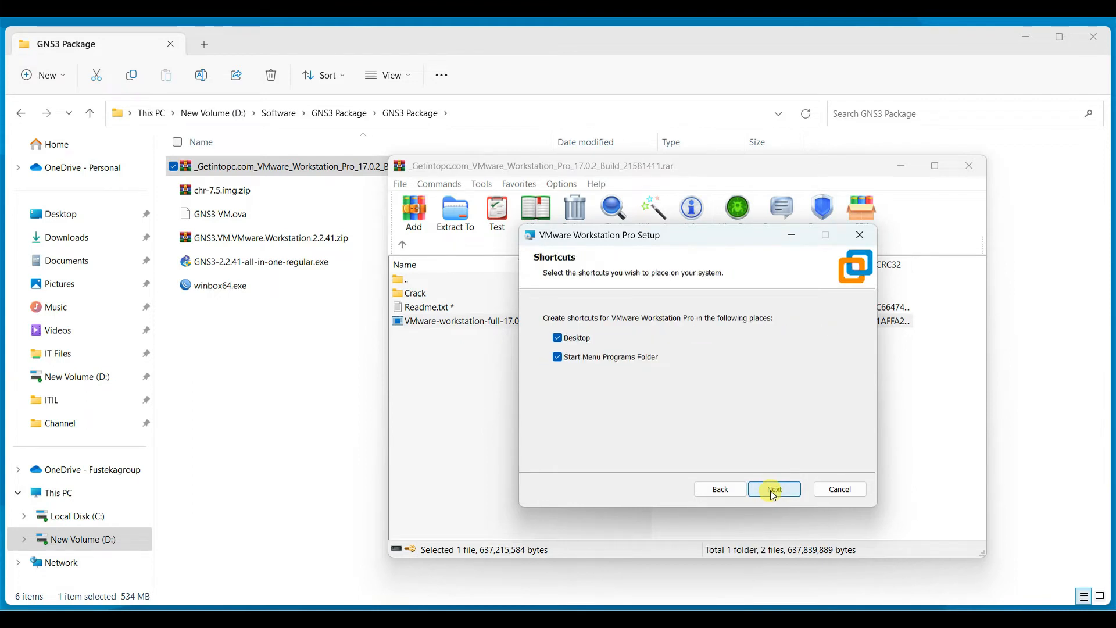
left_click(773, 492)
left_click(773, 492)
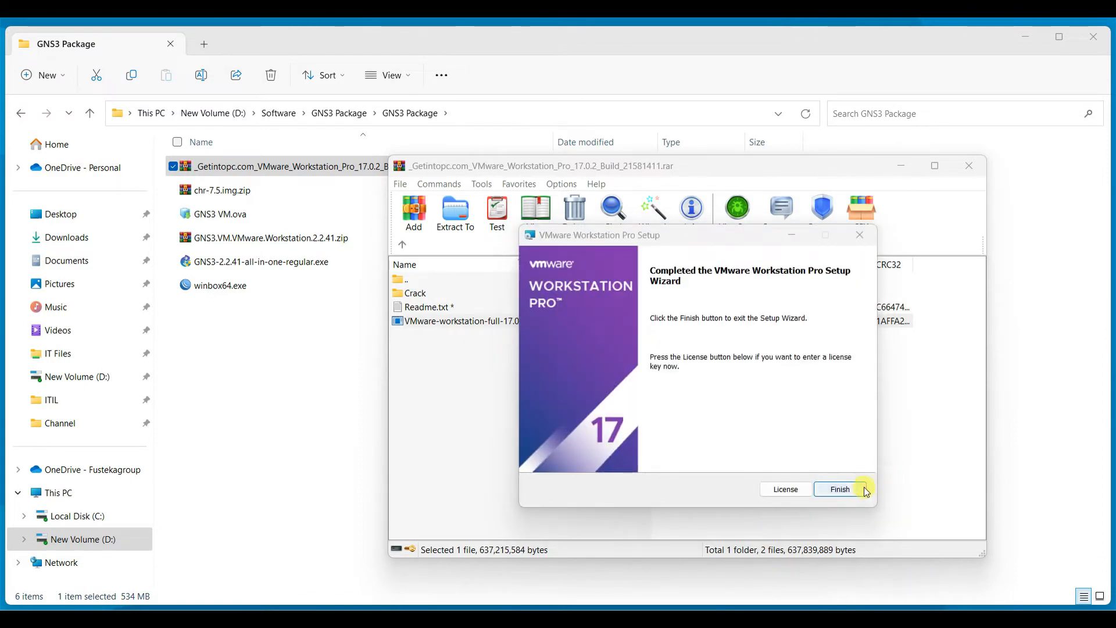
- Open Readme.txt from the archive and finish the VMware Workstation Pro setup wizard
left_click(857, 492)
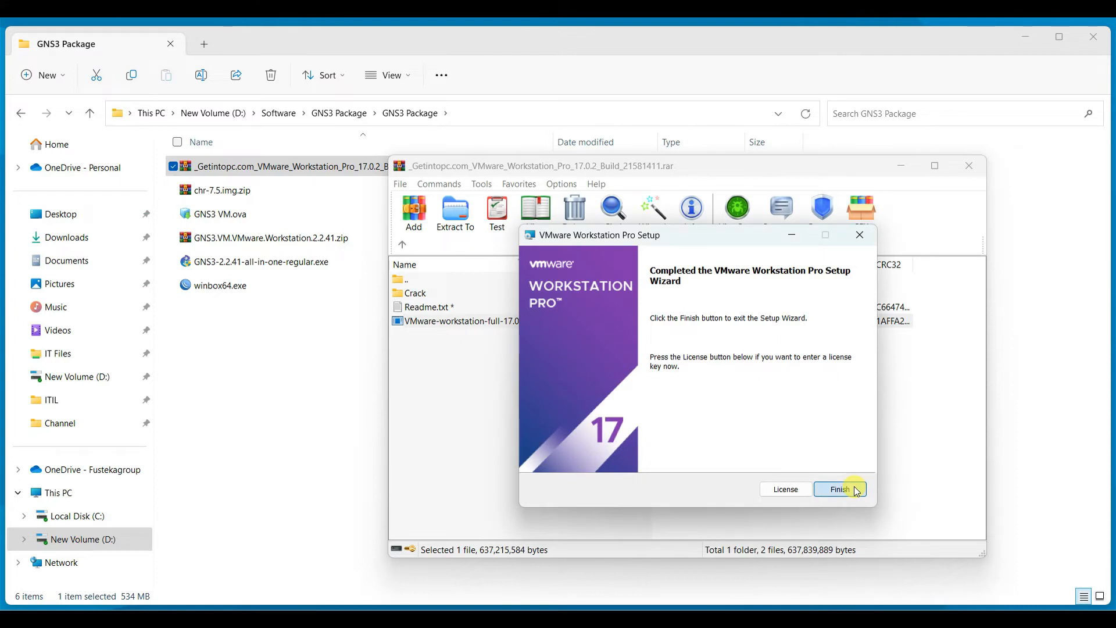
double_click(419, 306)
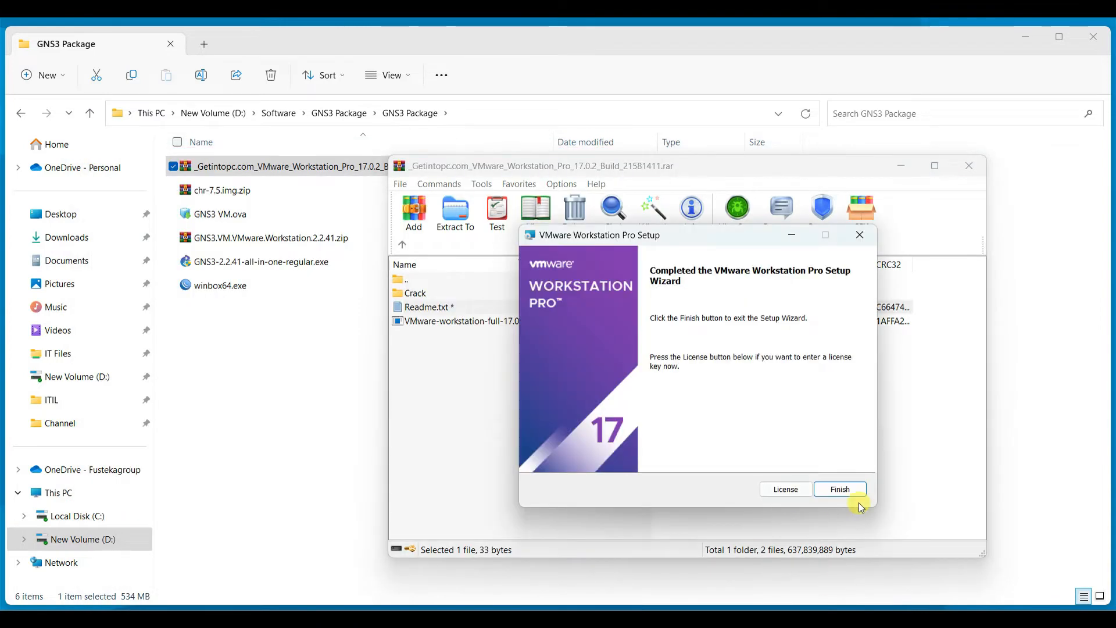
left_click(840, 489)
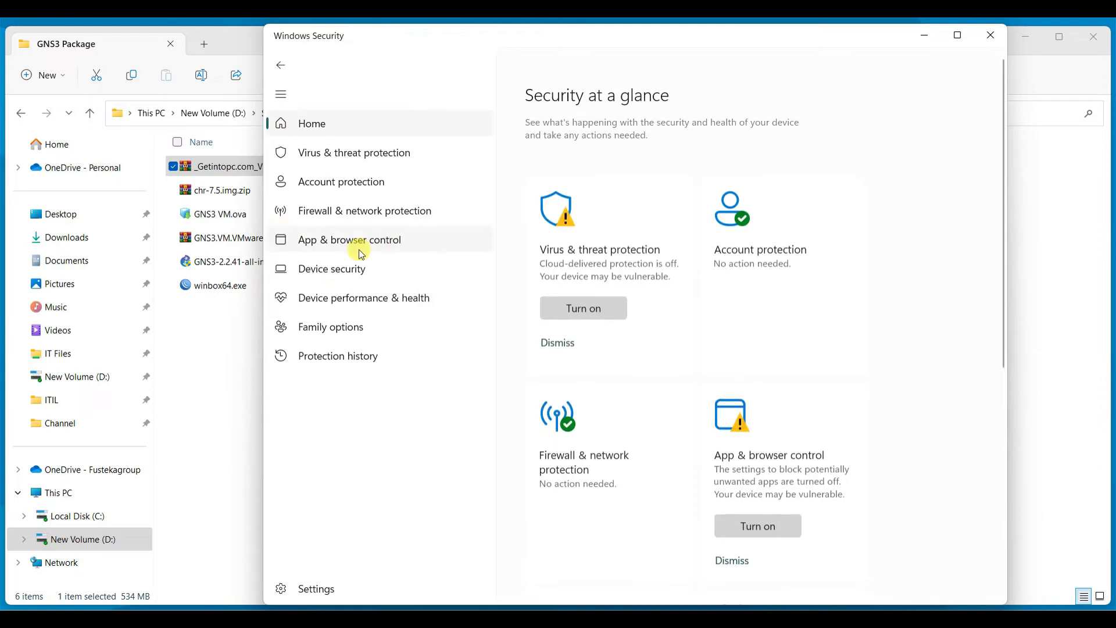
- In Windows Security, open the management page for the Virus & threat protection settings
left_click(599, 256)
scroll(577, 472, "down", 4)
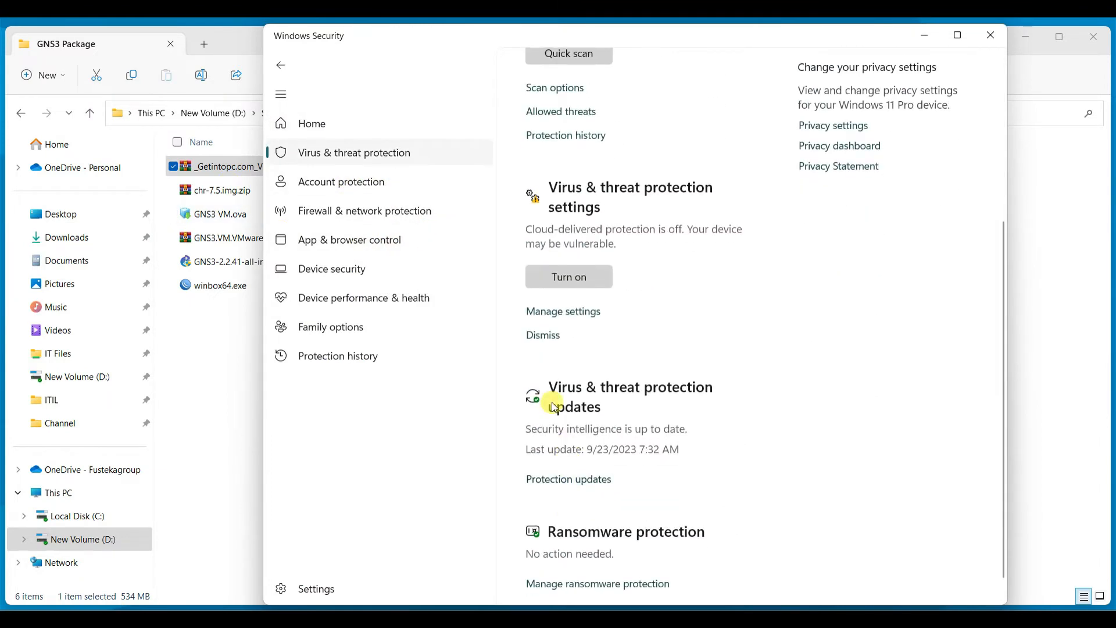
left_click(564, 314)
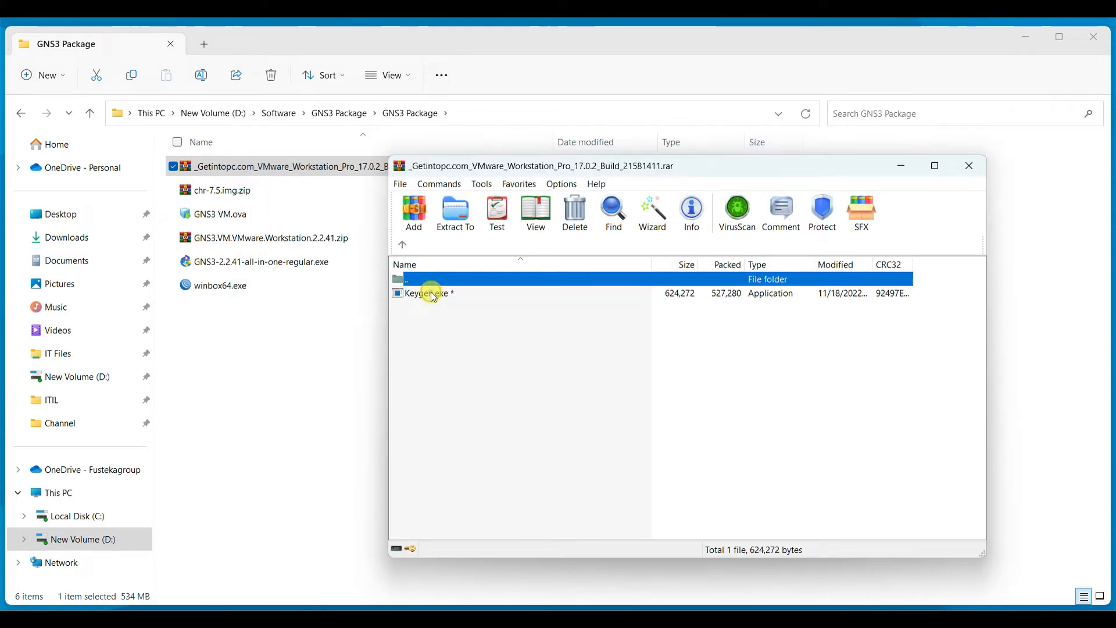
- Run Keygen.exe from the archive, generate a license key for VMware Workstation Pro Windows v17, and copy the key
double_click(424, 292)
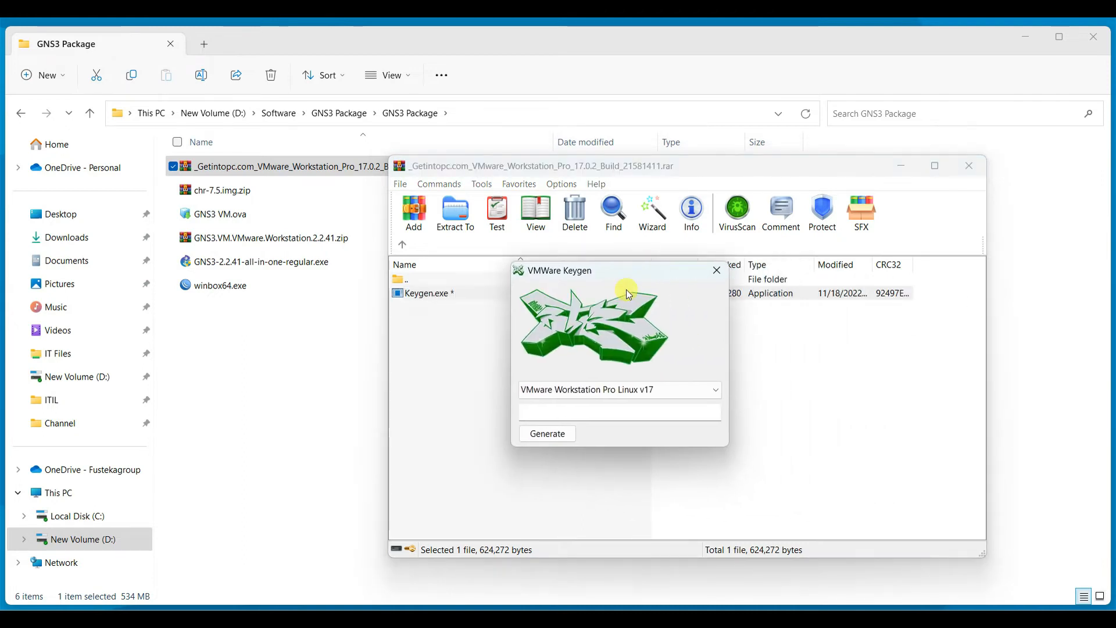
left_click(695, 394)
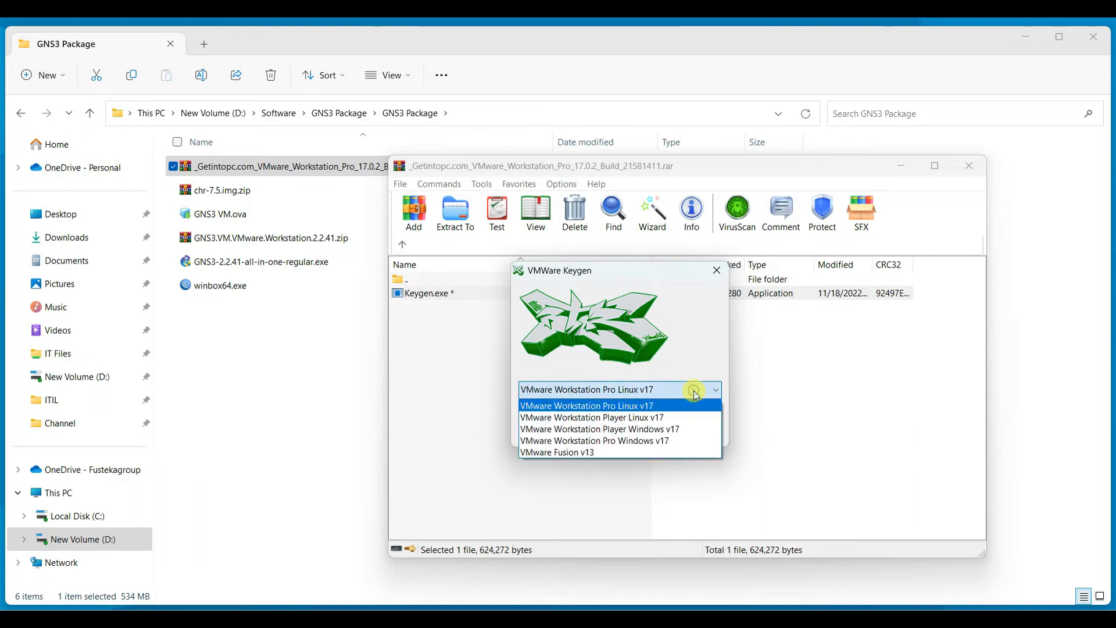
left_click(689, 441)
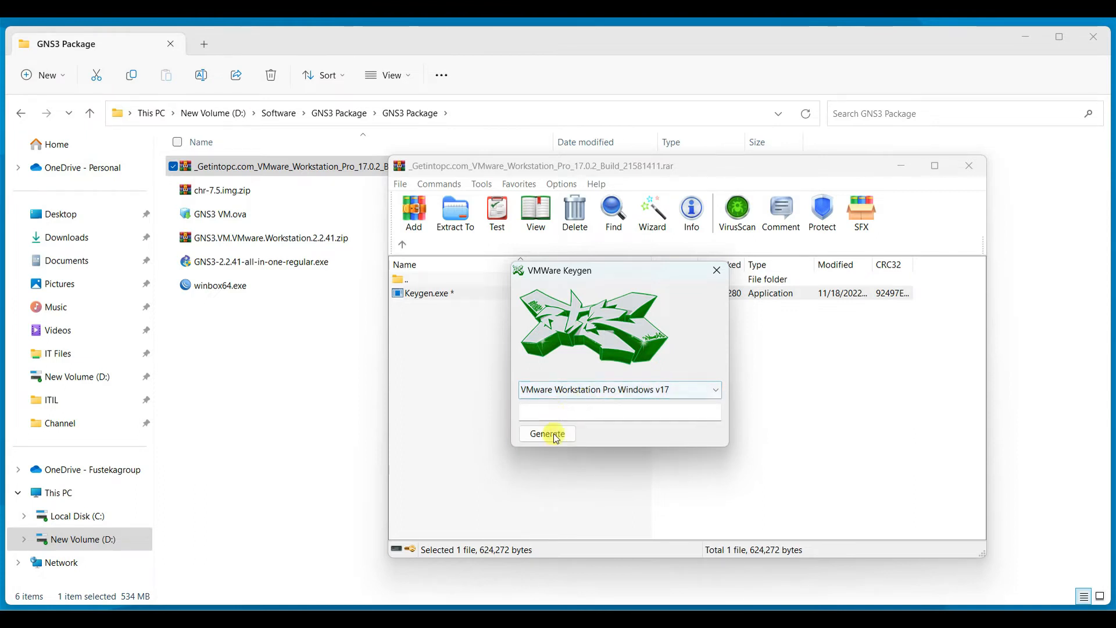
left_click(557, 433)
left_click(572, 411)
left_click_drag(678, 426, 519, 414)
key("ctrl+c")
- Launch VMware Workstation Pro, paste the license key into the license key field, and finish the welcome wizard
key("super")
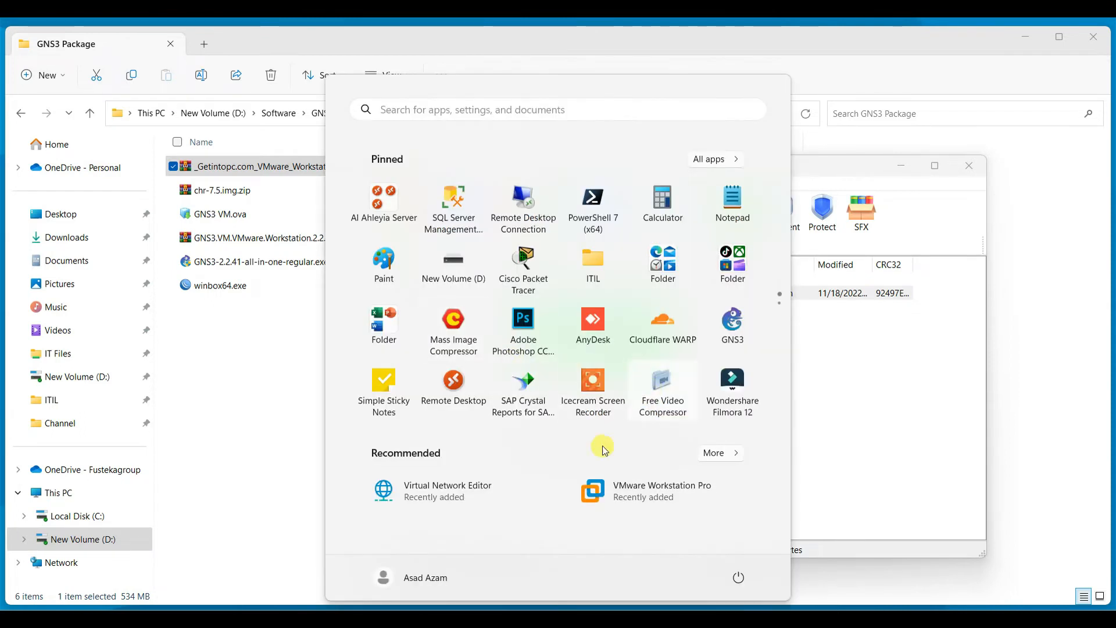
left_click(628, 507)
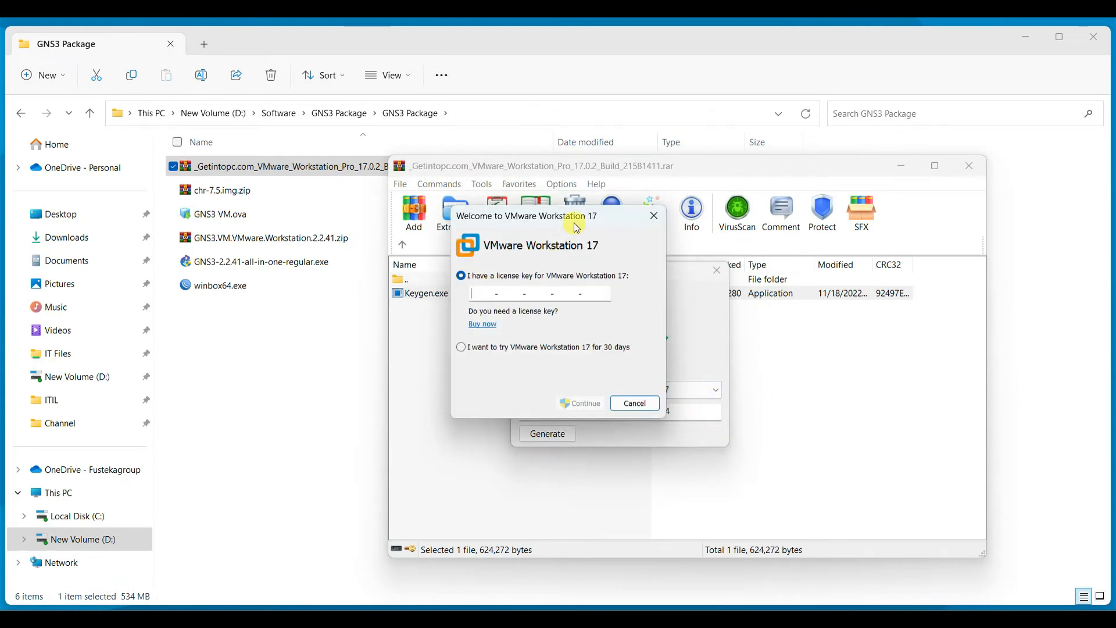
left_click_drag(578, 216, 363, 262)
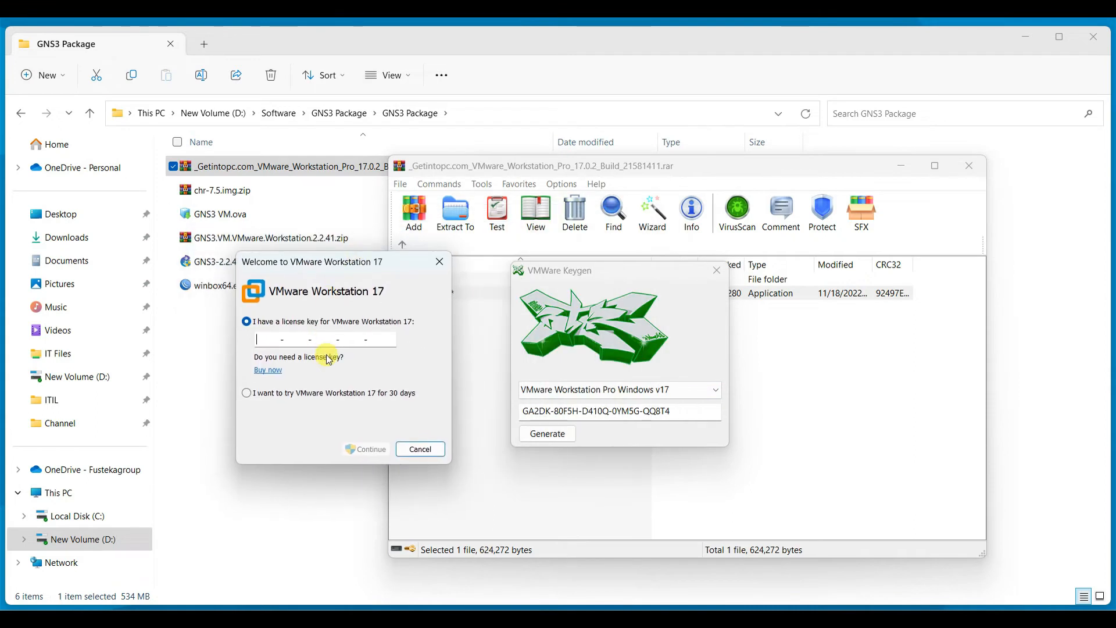
key("ctrl+v")
left_click(367, 450)
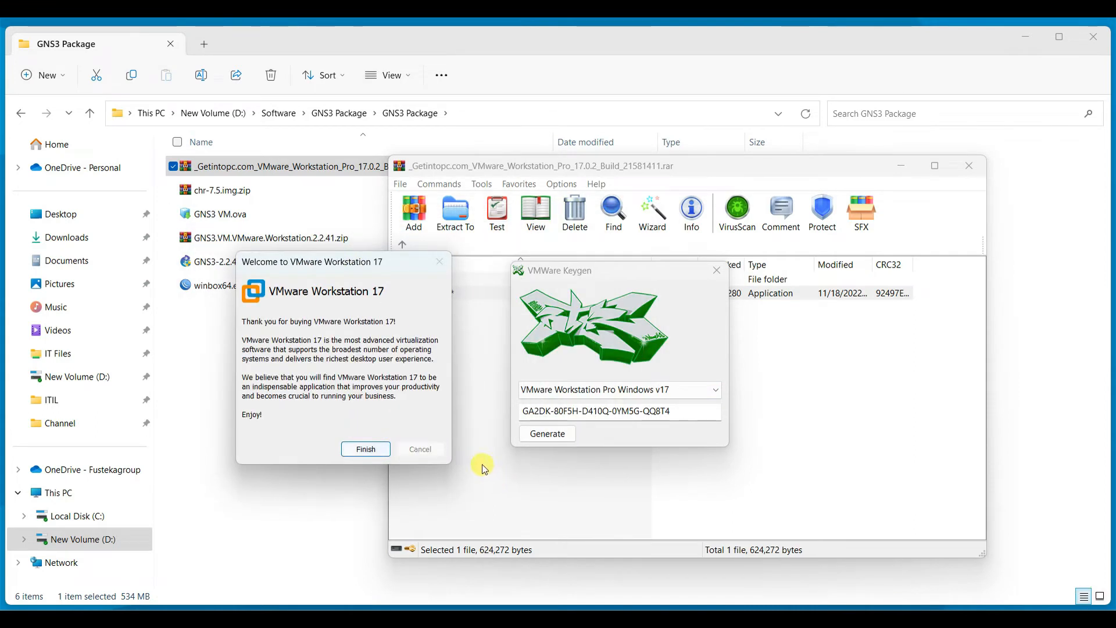
left_click(365, 450)
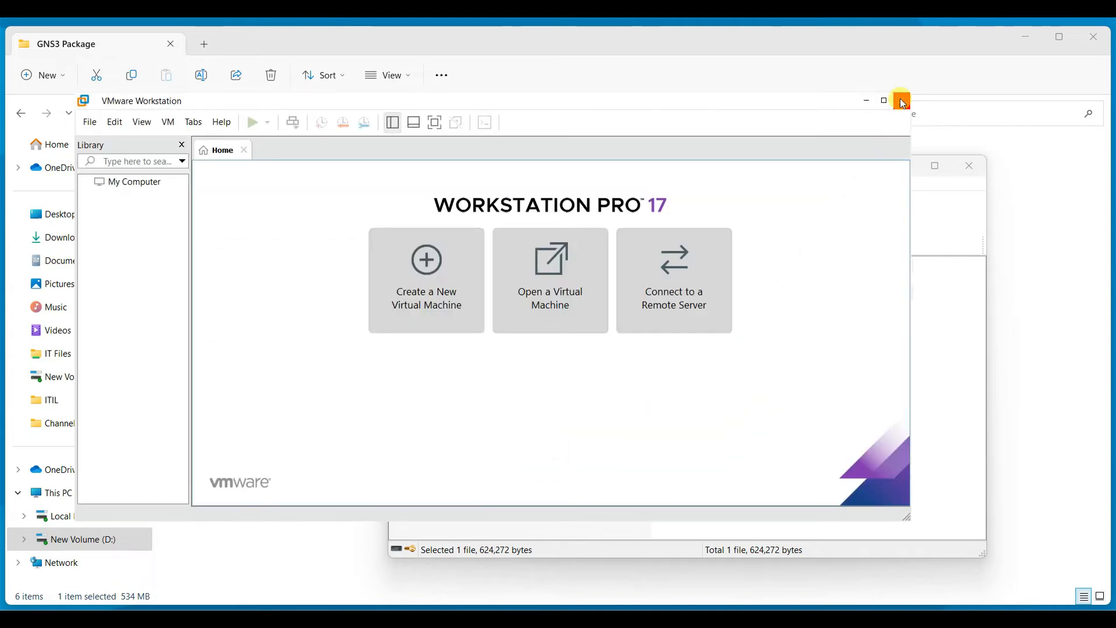
- Close VMware Workstation, the VMWare Keygen window and the archive
left_click(903, 104)
left_click(721, 270)
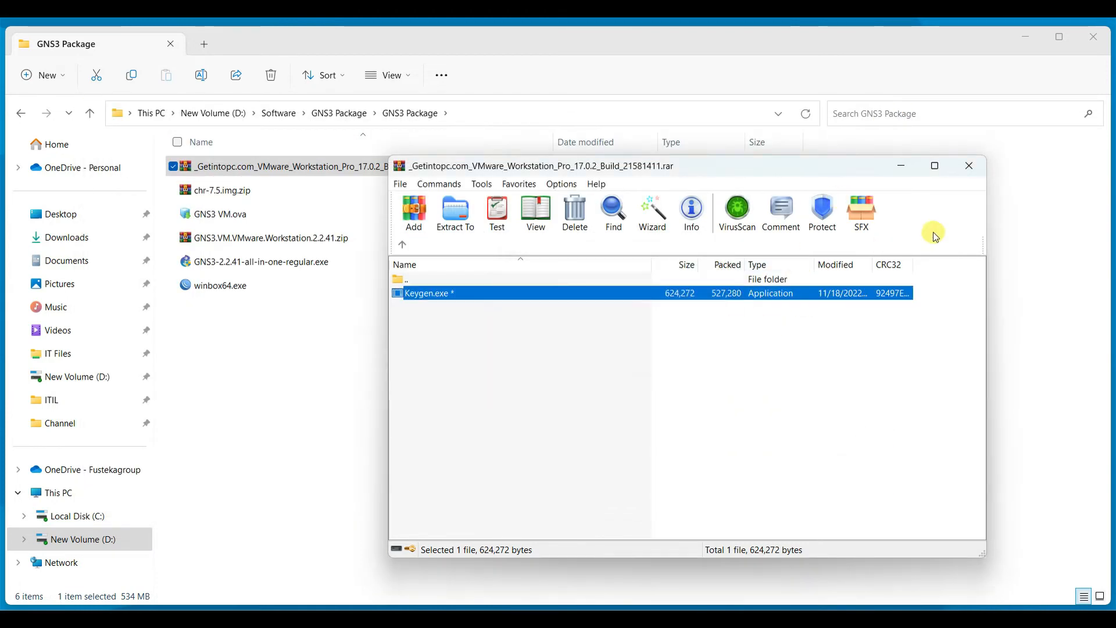
left_click(969, 166)
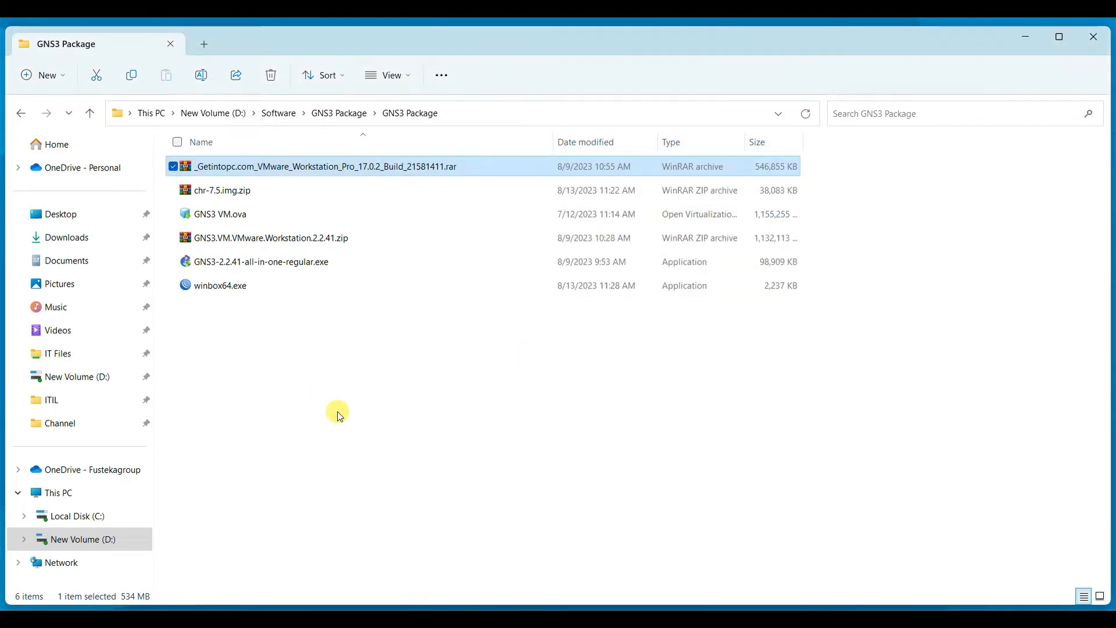
- Run GNS3-2.2.41-all-in-one-regular.exe, accept the license, and install with the GNS3 Start Menu folder and the preselected Custom components
left_click(277, 264)
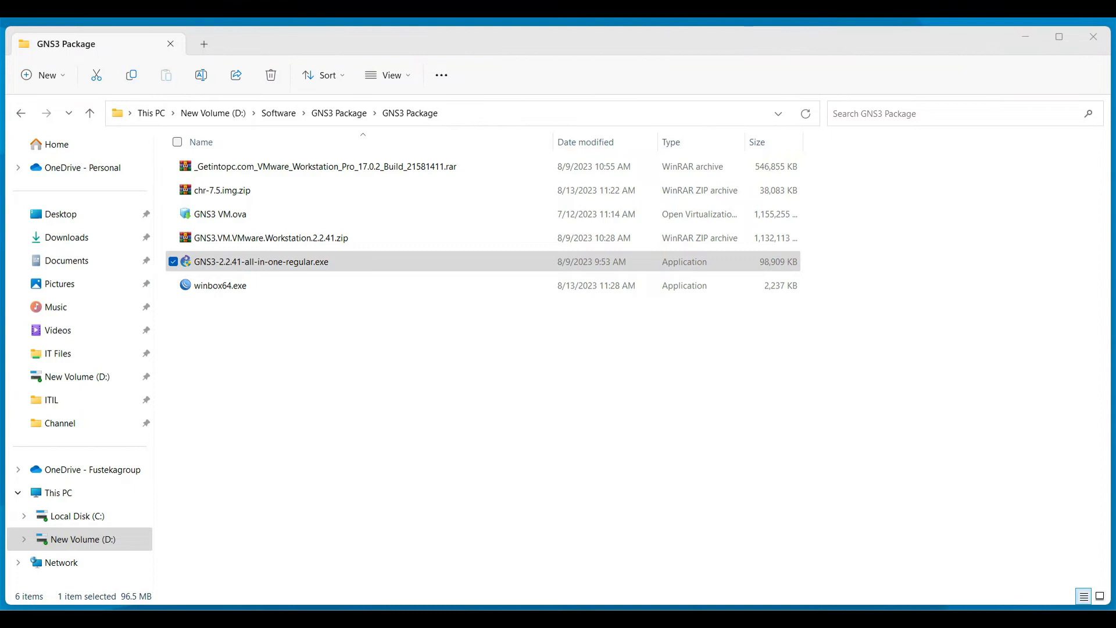
left_click_drag(574, 250, 481, 250)
left_click(612, 500)
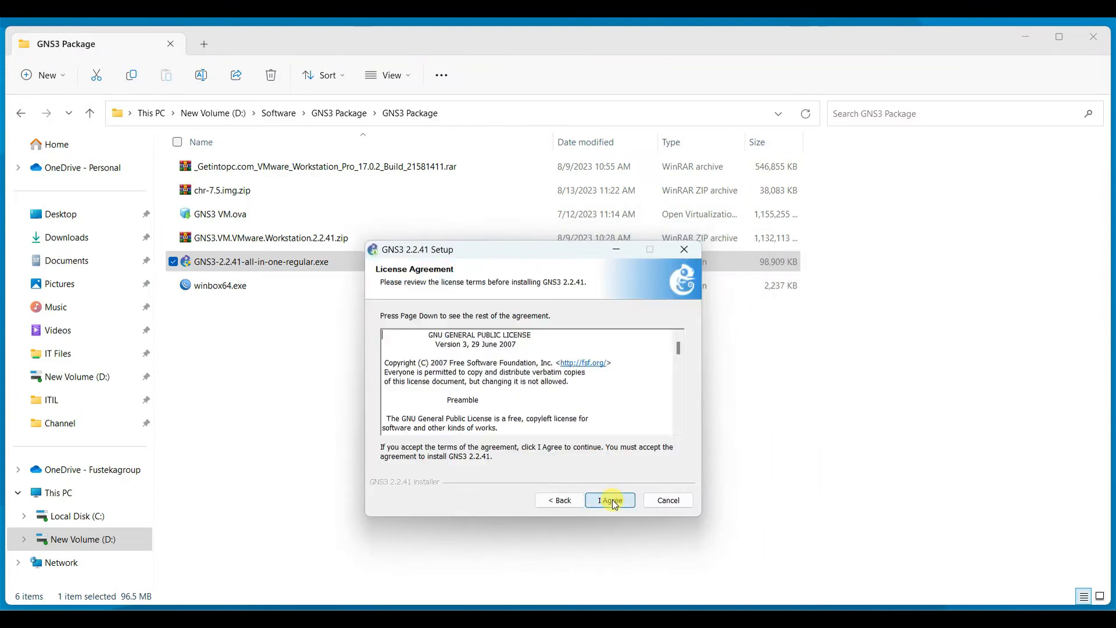
left_click(618, 504)
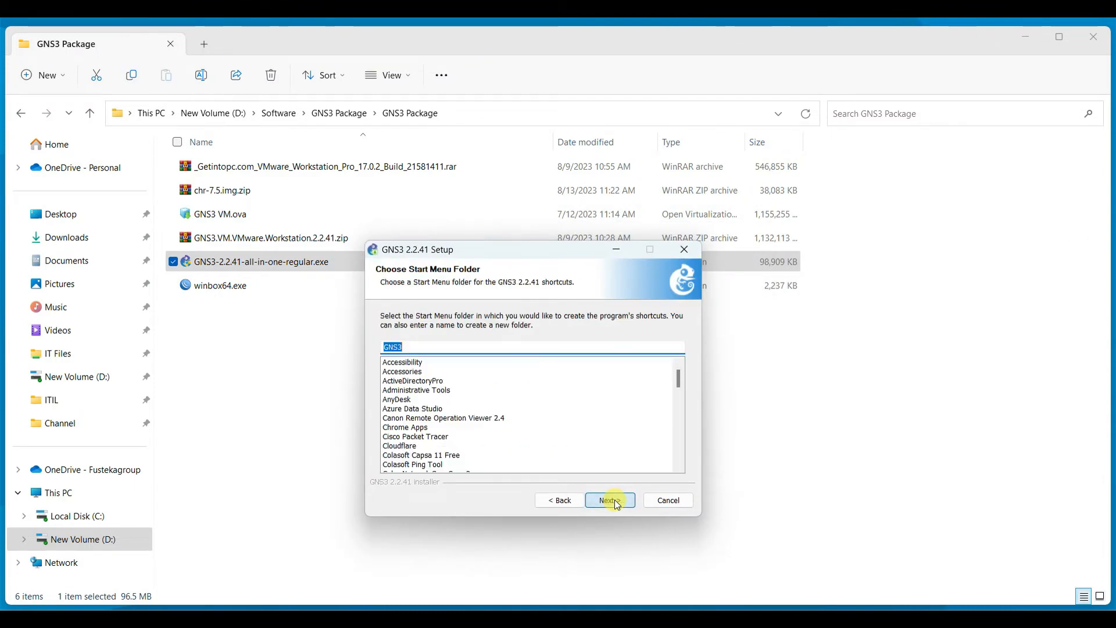
left_click(617, 504)
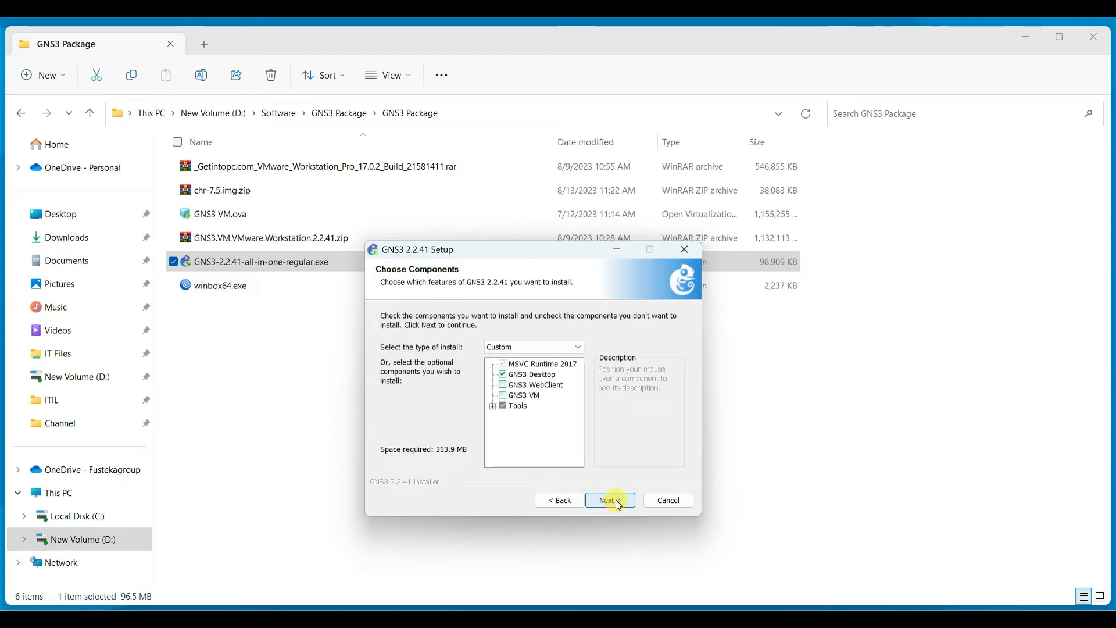
left_click(619, 503)
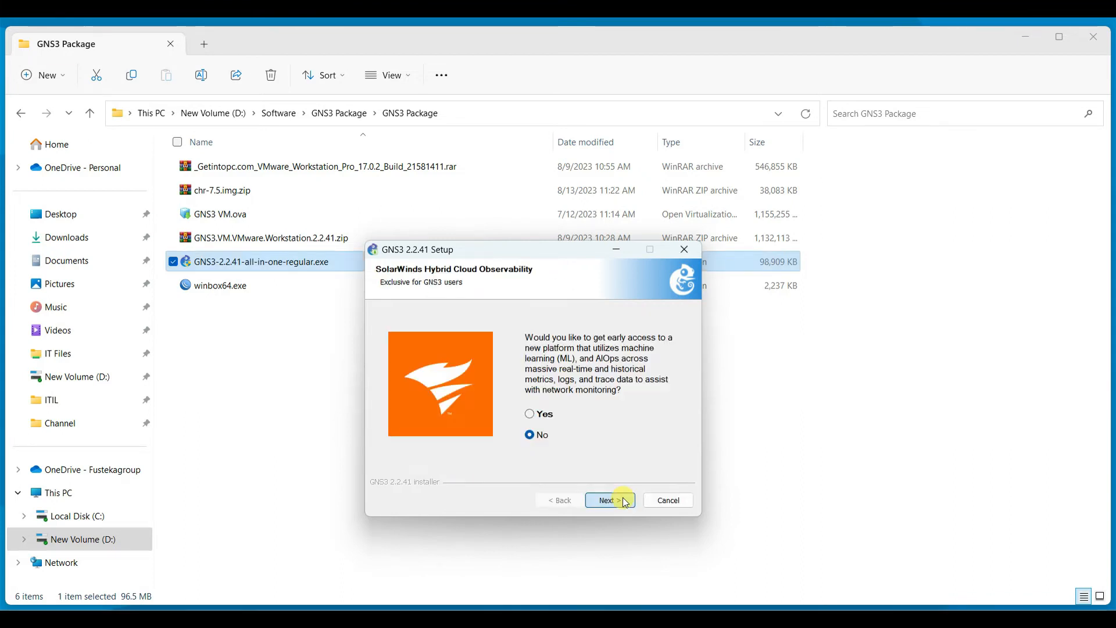
- Decline the SolarWinds Hybrid Cloud Observability offer and finish the GNS3 setup with Start GNS3 disabled
left_click(626, 503)
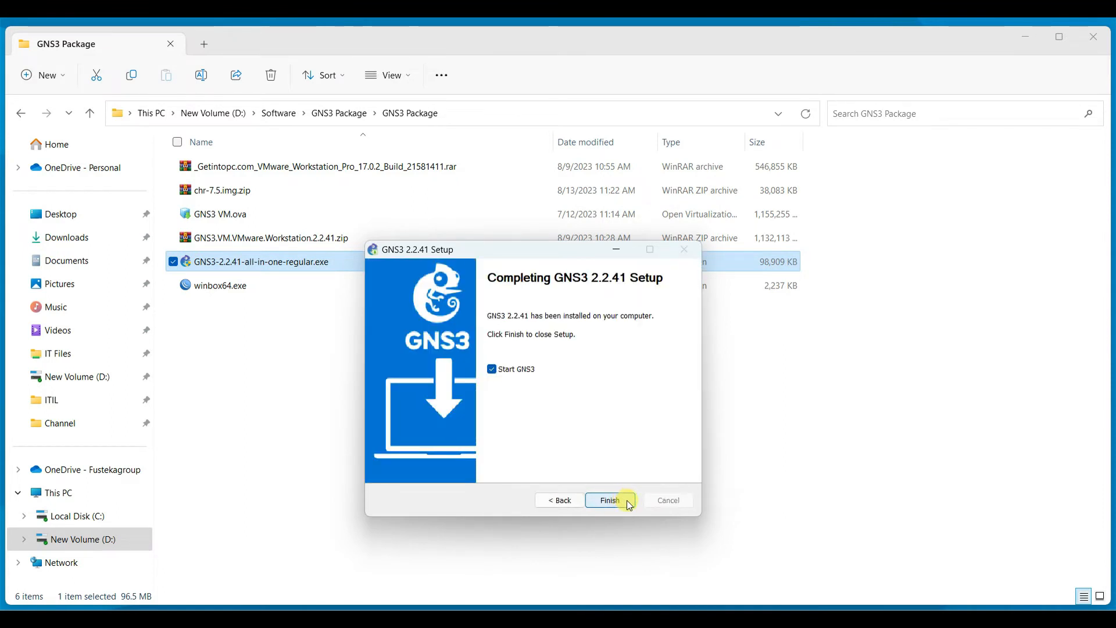
left_click(515, 374)
left_click(621, 502)
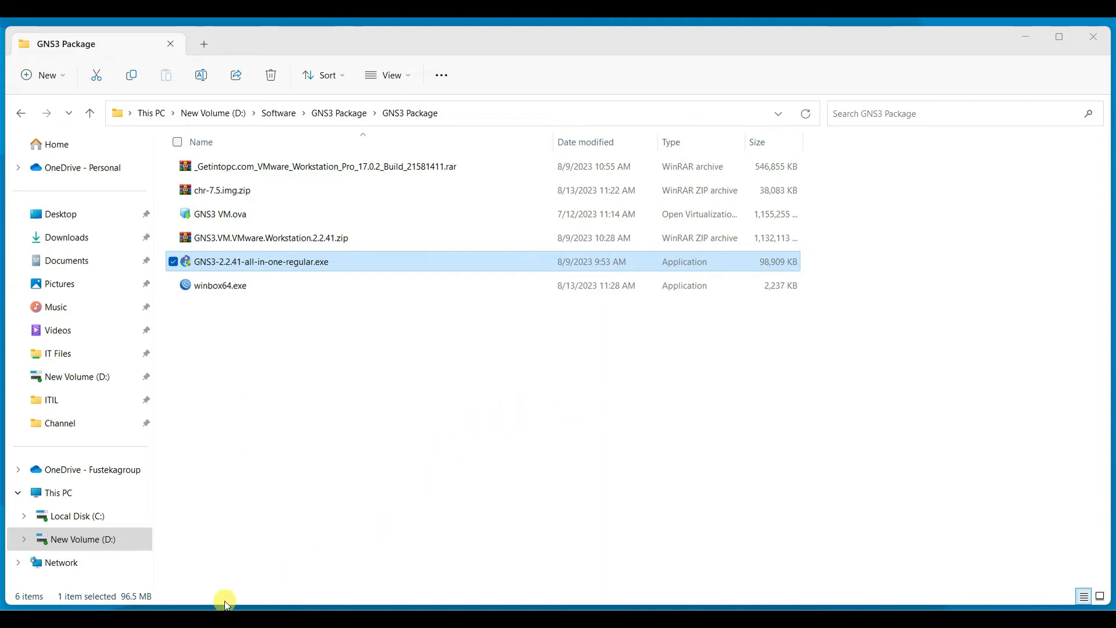
- Launch VMware Workstation Pro and maximize its window
key("super")
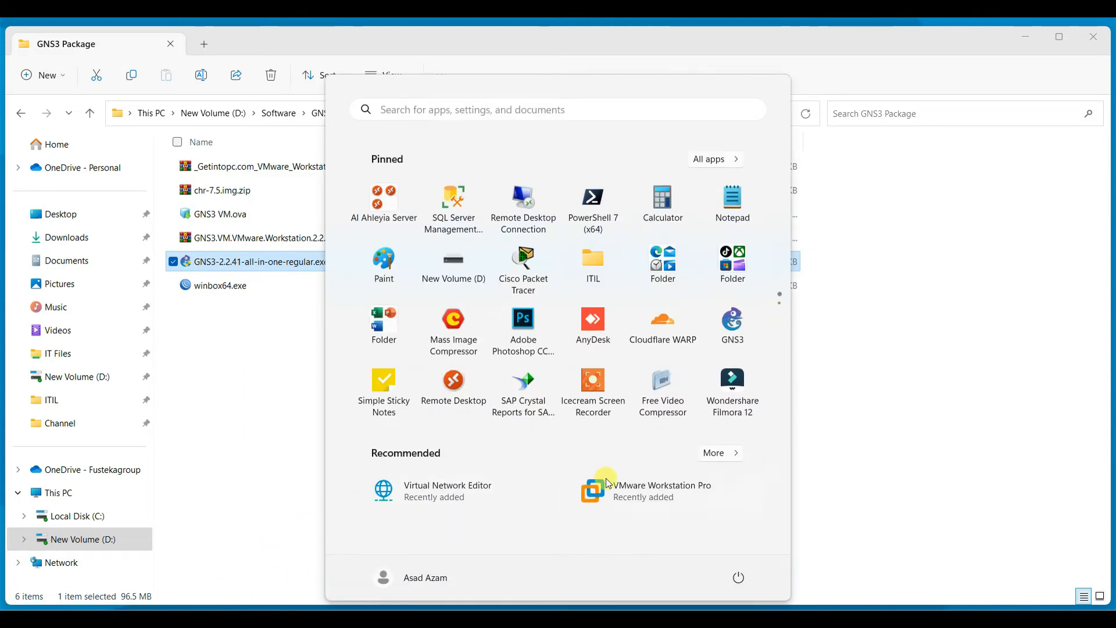
left_click(631, 493)
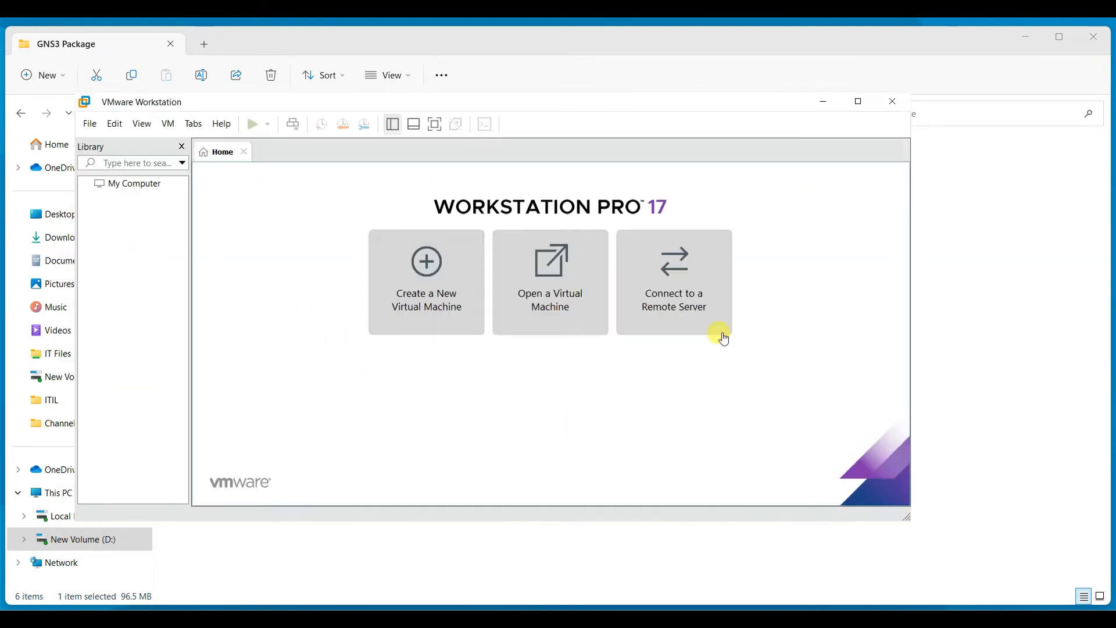
left_click(858, 101)
- Import GNS3 VM.ova from the GNS3 Package folder as a virtual machine named GNS3 VM, with the default storage path
left_click(16, 48)
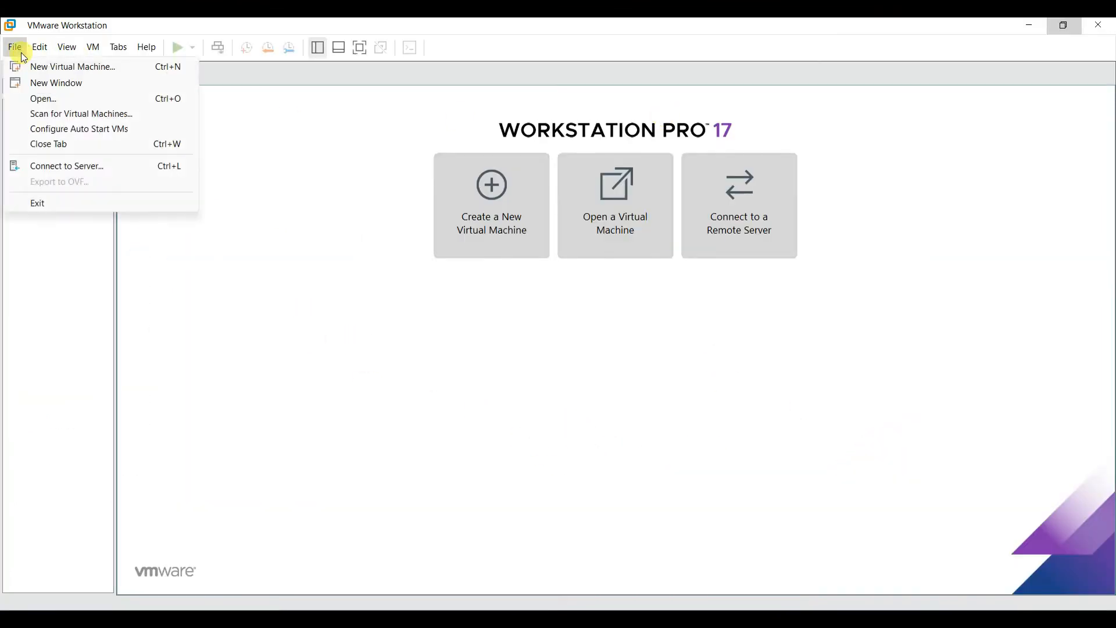
left_click(54, 100)
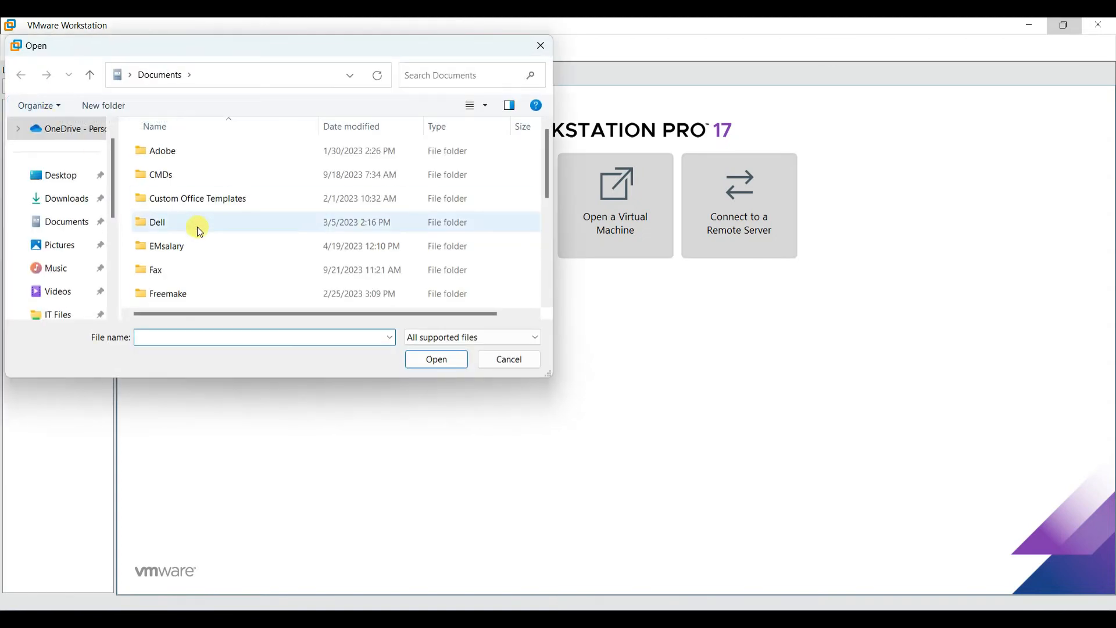
scroll(79, 230, "down", 1)
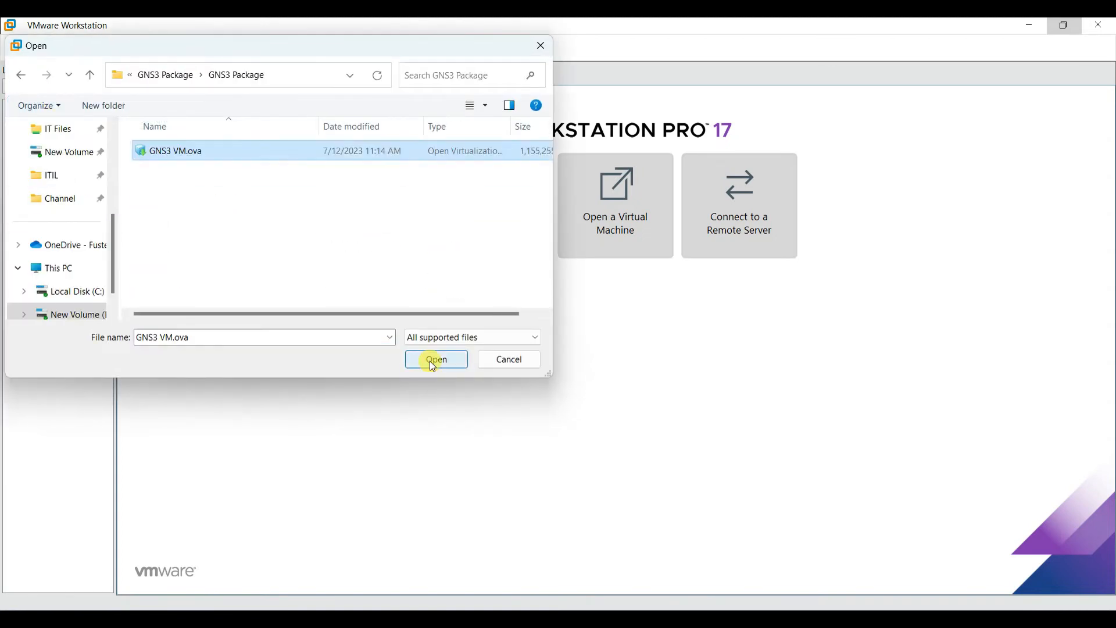
left_click(430, 361)
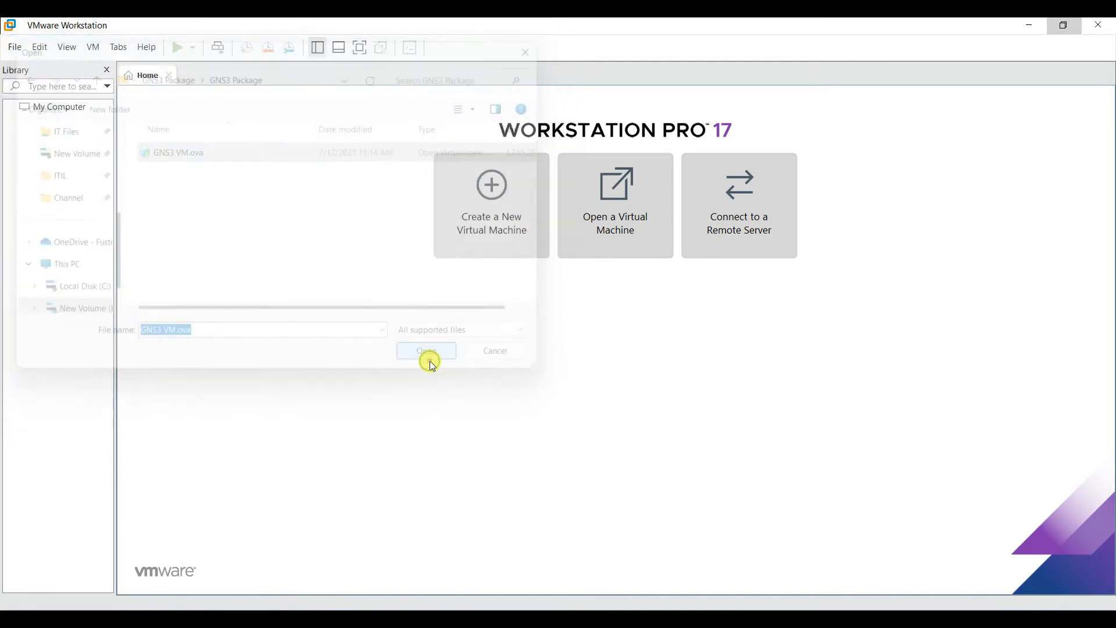
type("GNS3 VM")
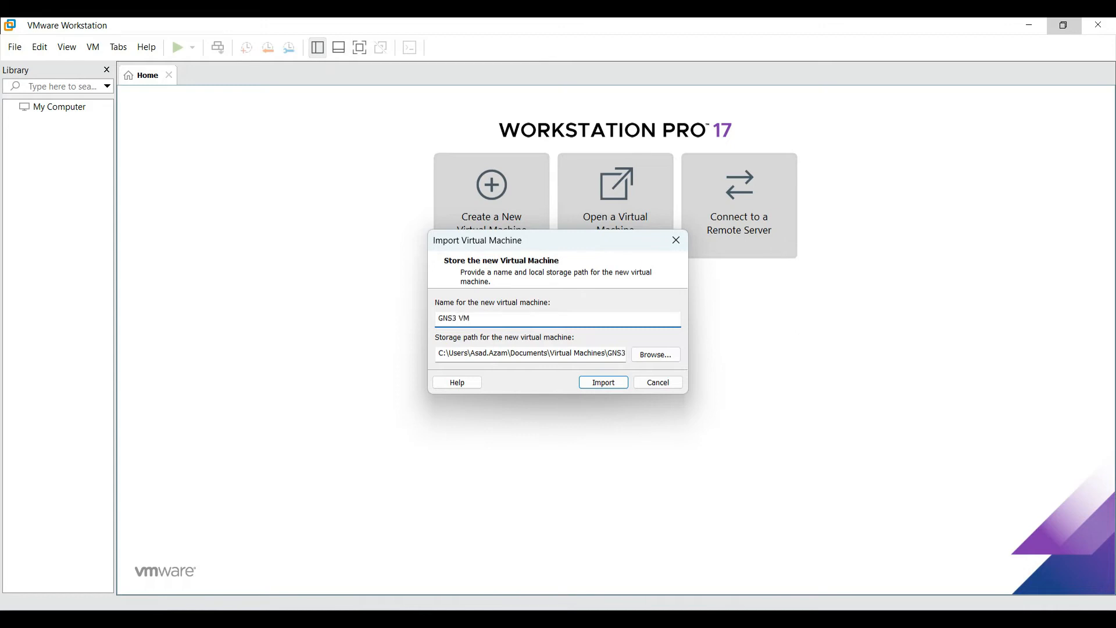
left_click(607, 385)
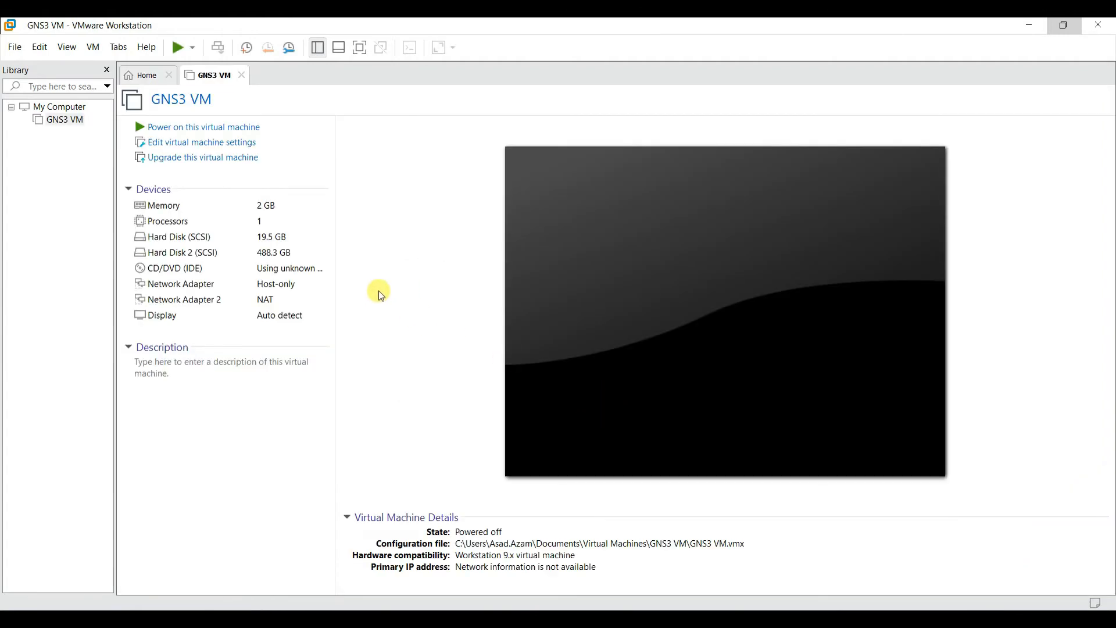
- Switch to GNS3 by launching it and dismiss the new project dialog without creating a project
key("super")
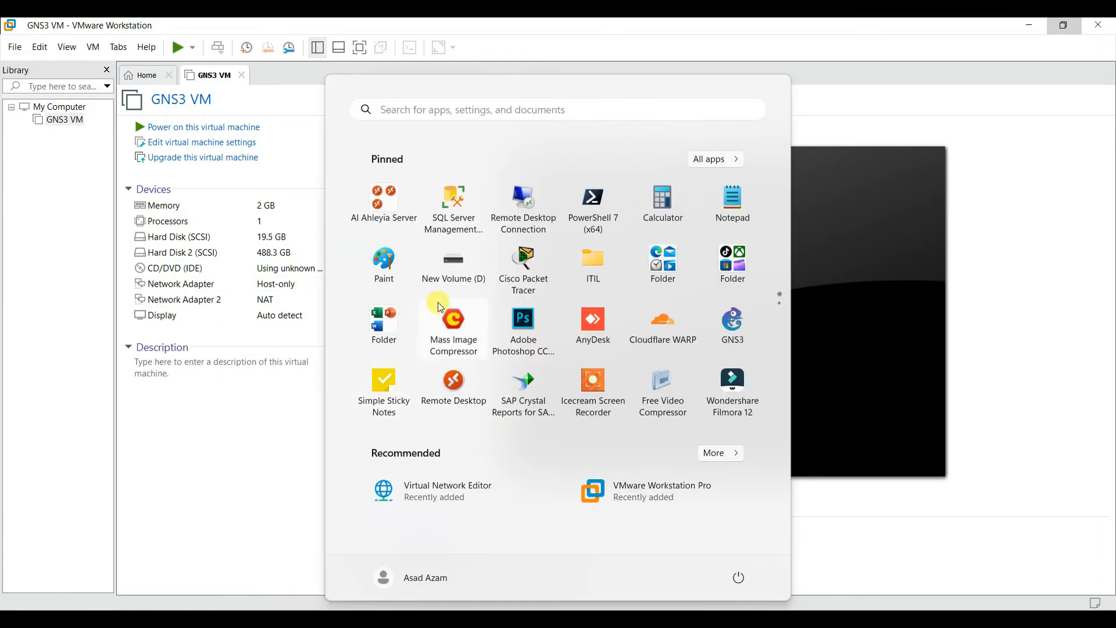
left_click(727, 321)
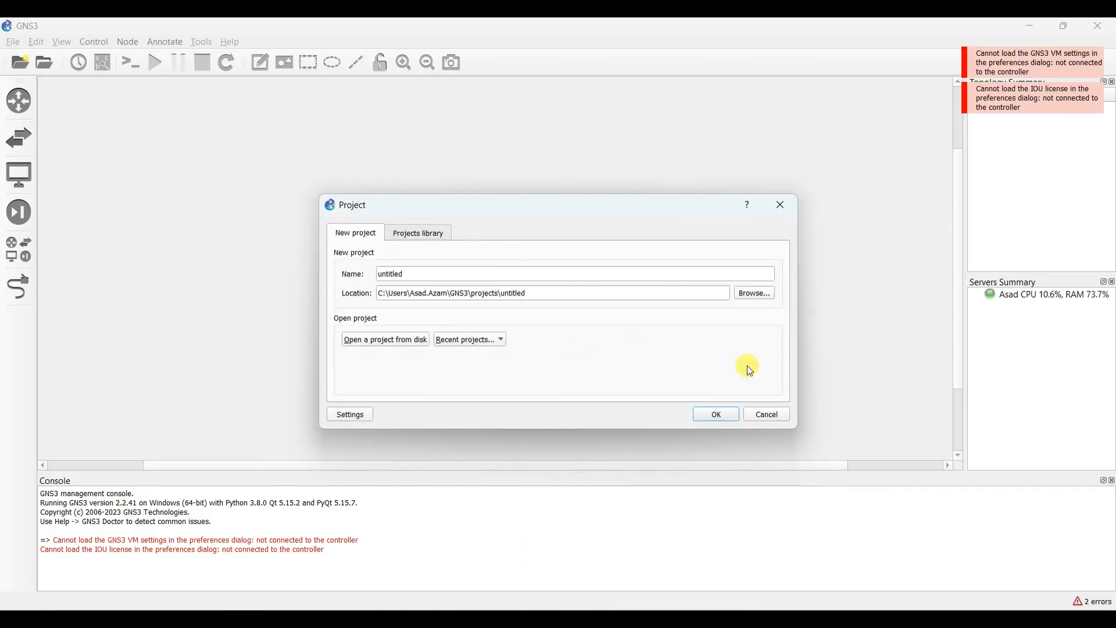
left_click(787, 211)
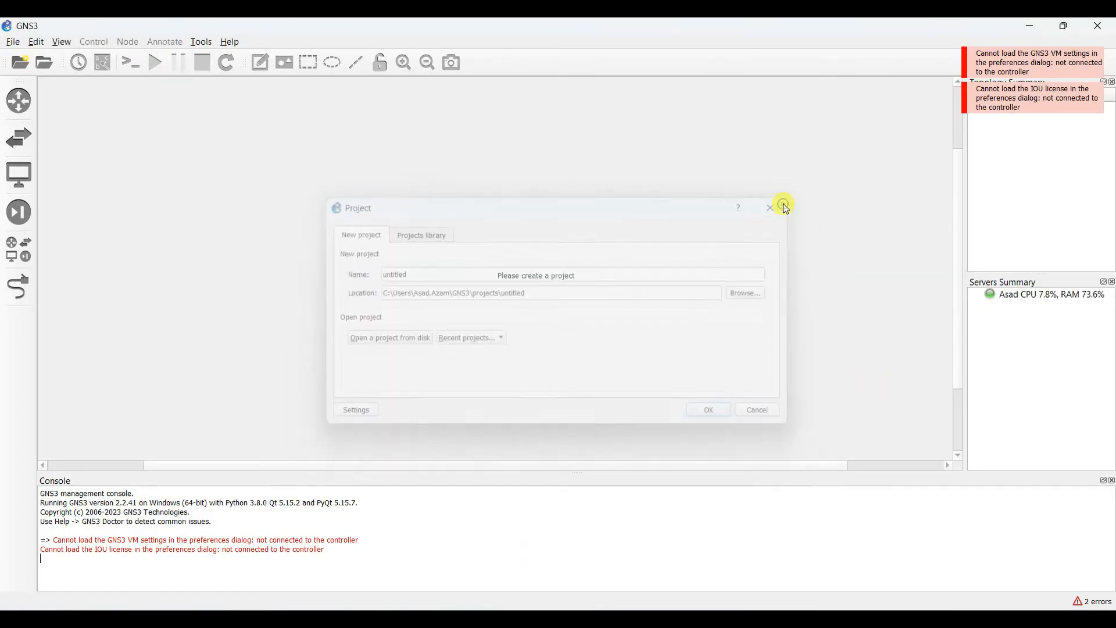
- In the GNS3 VM preferences, set the virtualization engine to VMware Workstation / Player (recommended) and refresh the VM name list
left_click(43, 43)
left_click(55, 107)
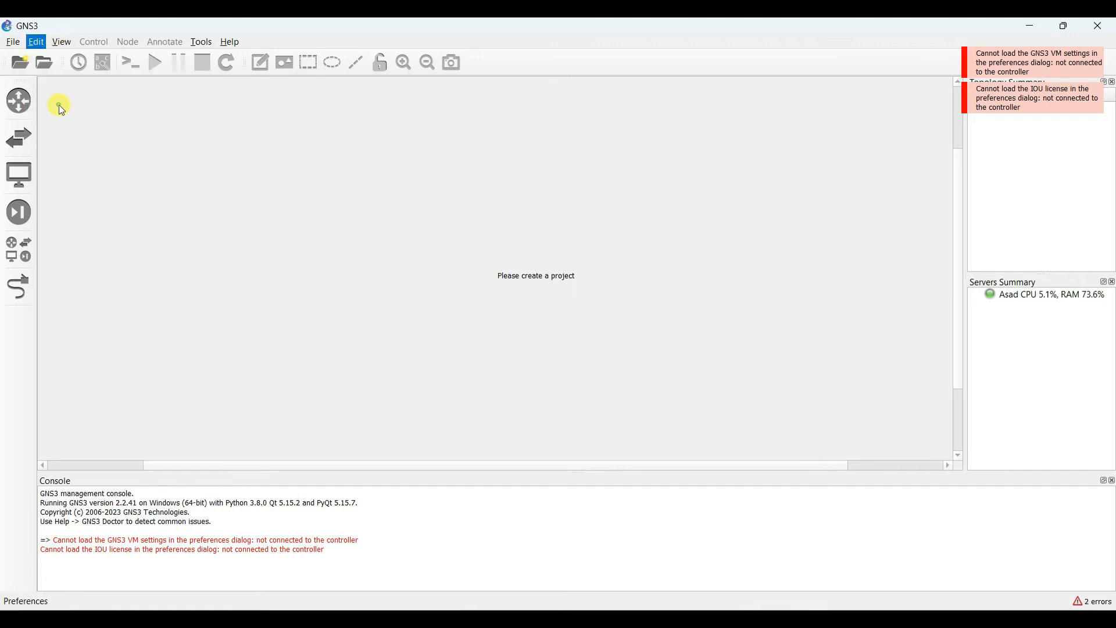
left_click(321, 158)
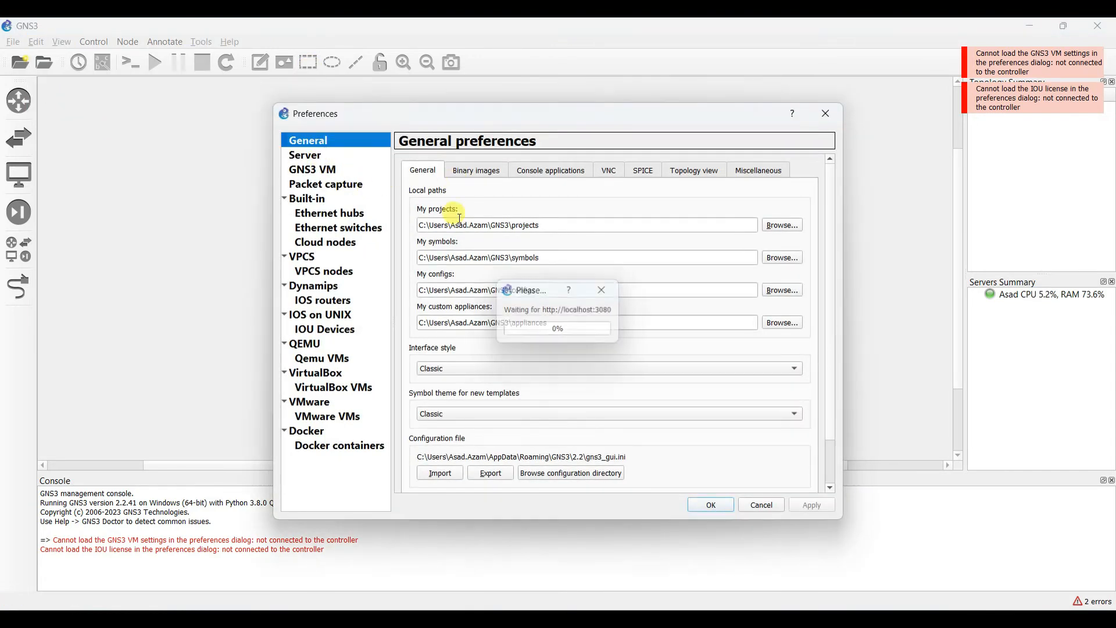
left_click(309, 156)
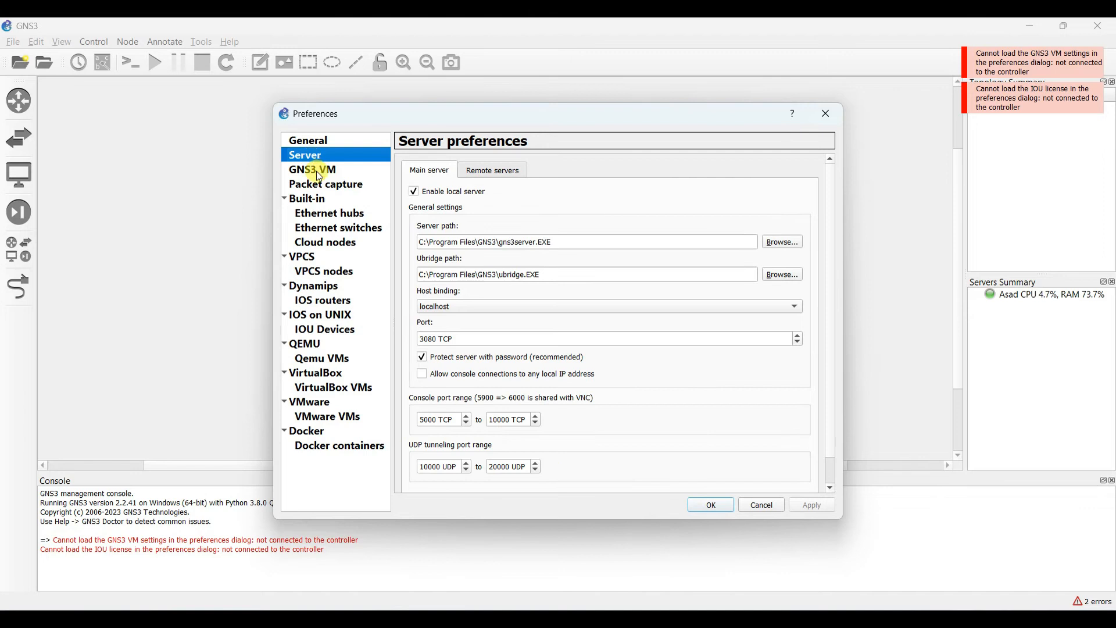
left_click(317, 170)
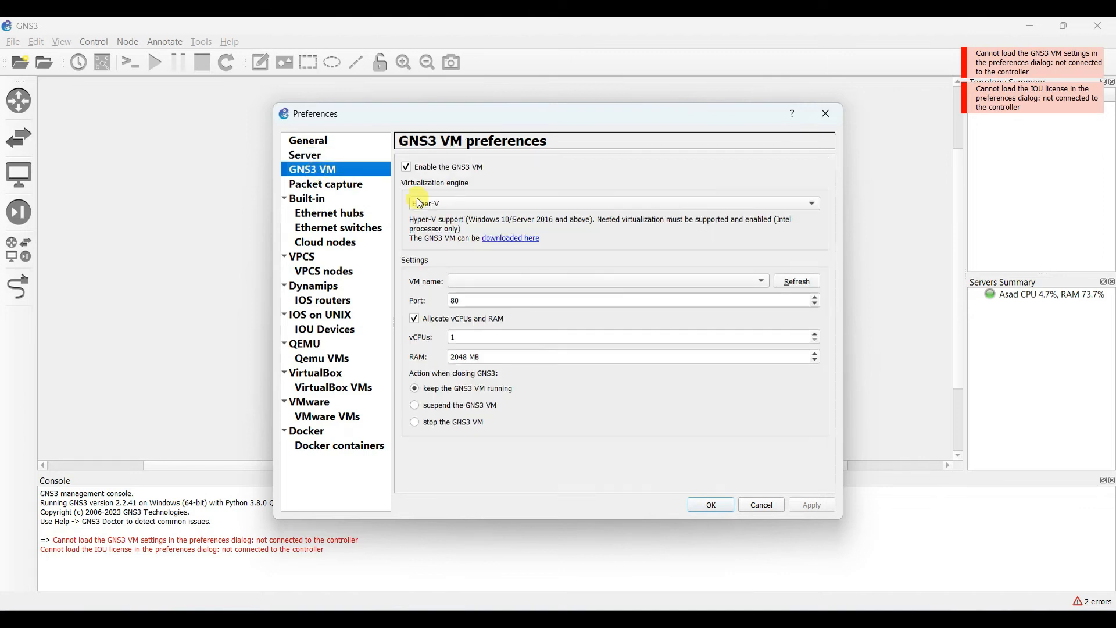
left_click(509, 203)
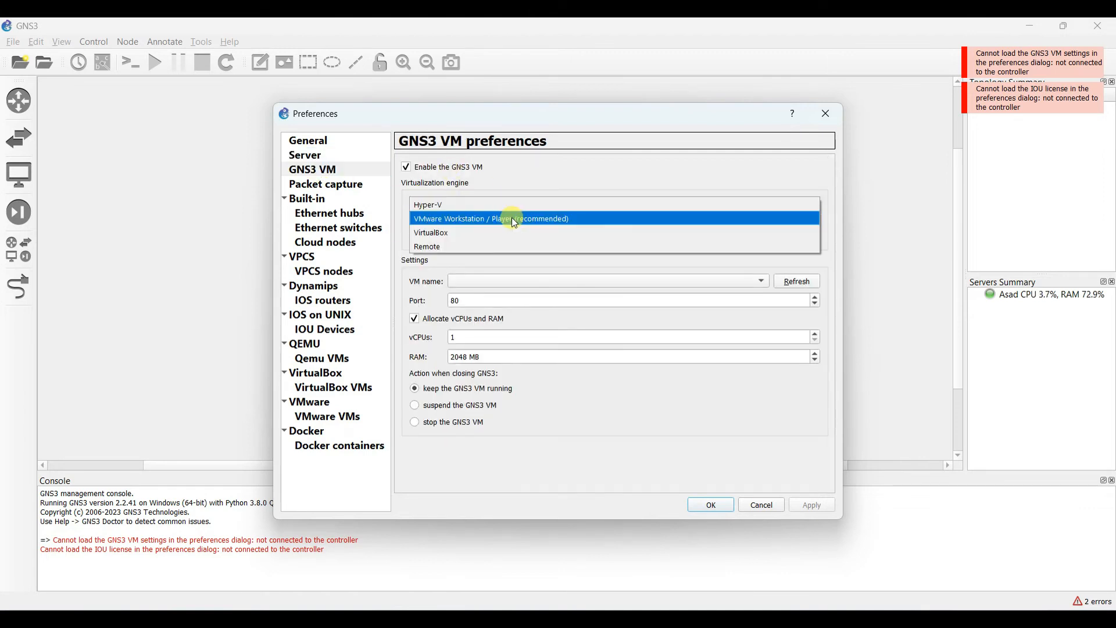
left_click(512, 220)
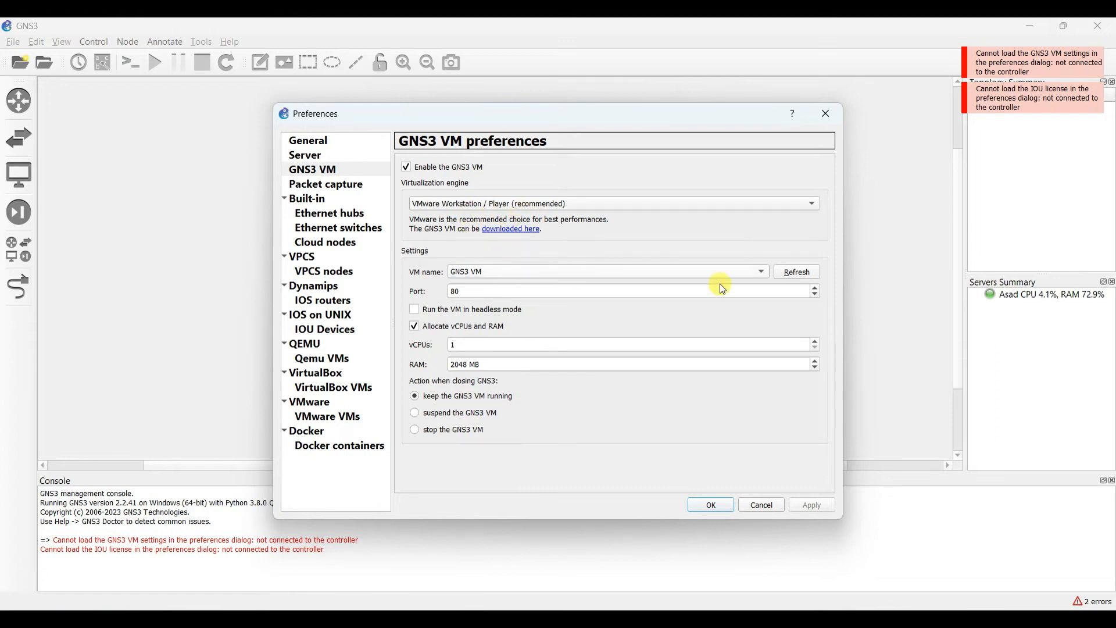
left_click(797, 272)
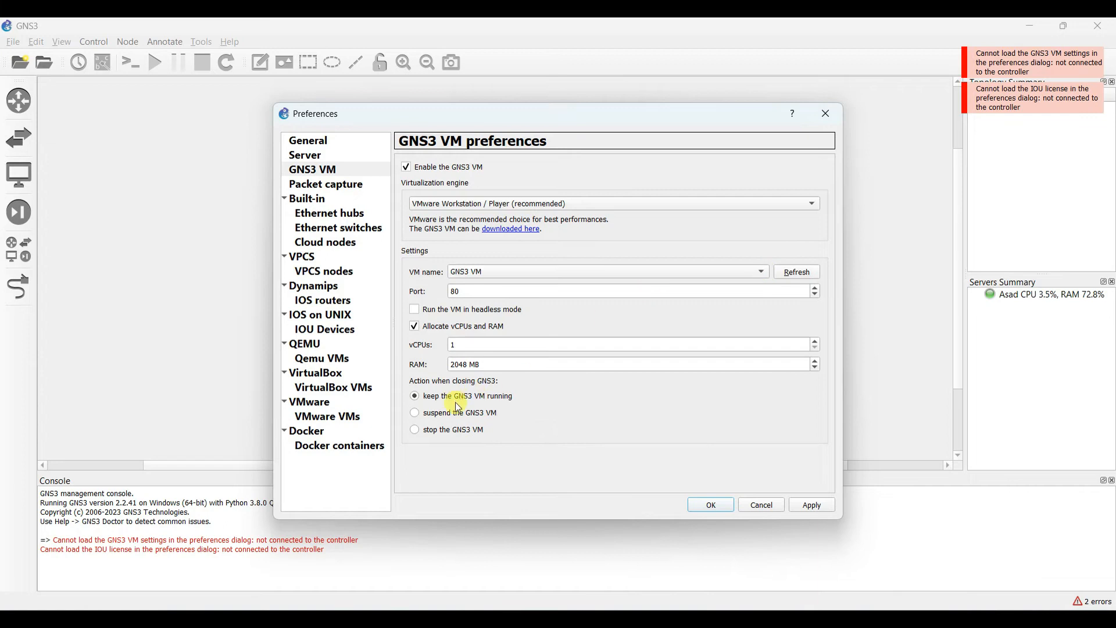
- Apply the GNS3 VM preferences and switch to the GNS3 VM in VMware Workstation
left_click(808, 503)
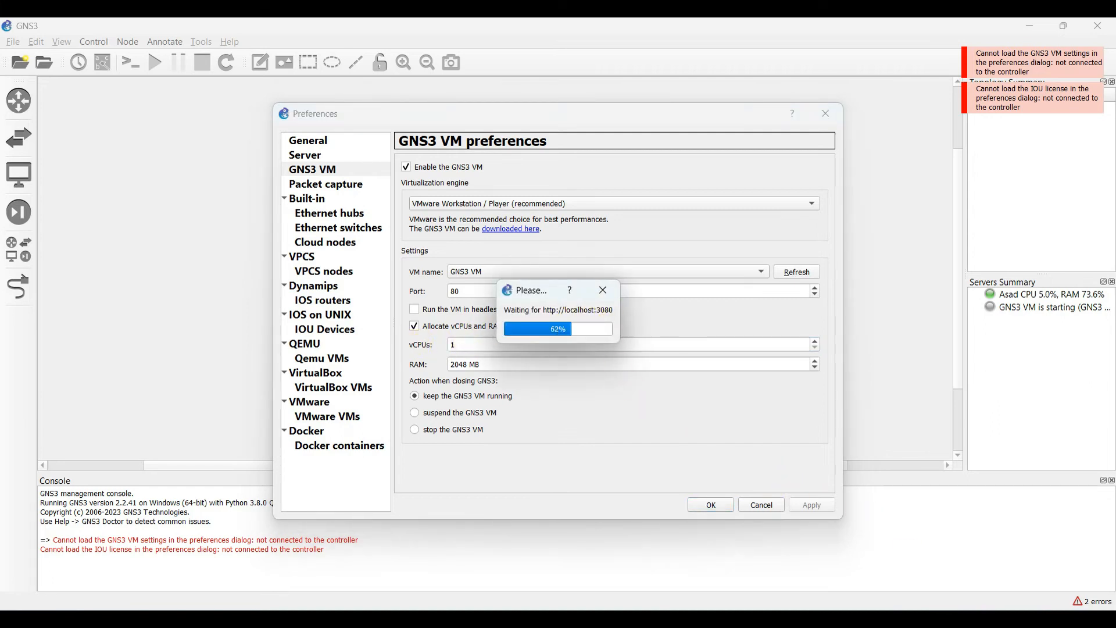
mouse_move(896, 620)
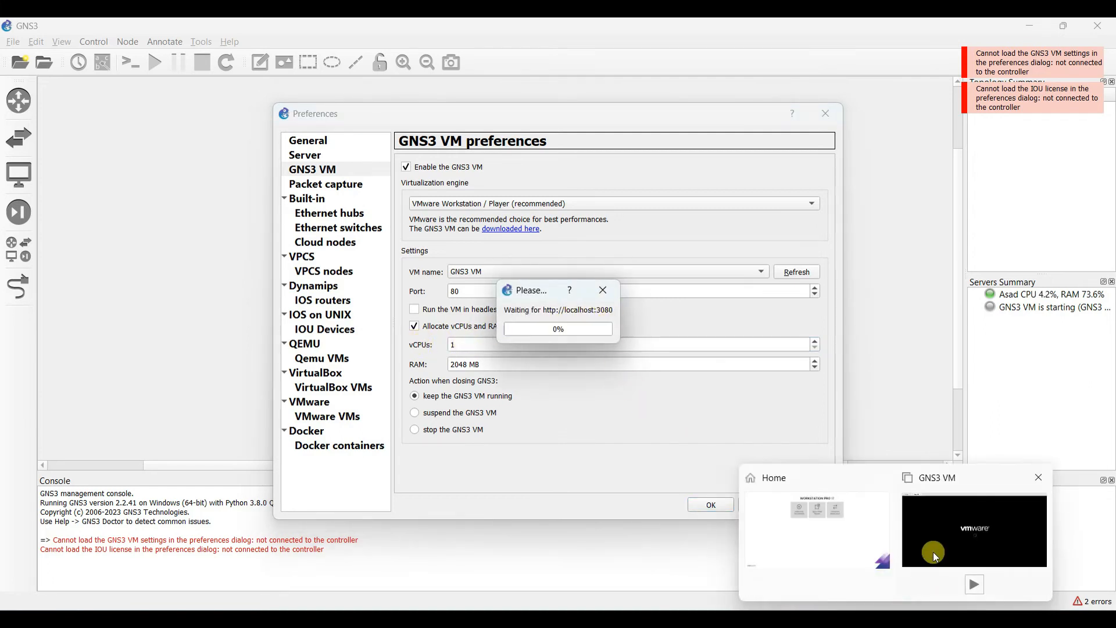
left_click(933, 551)
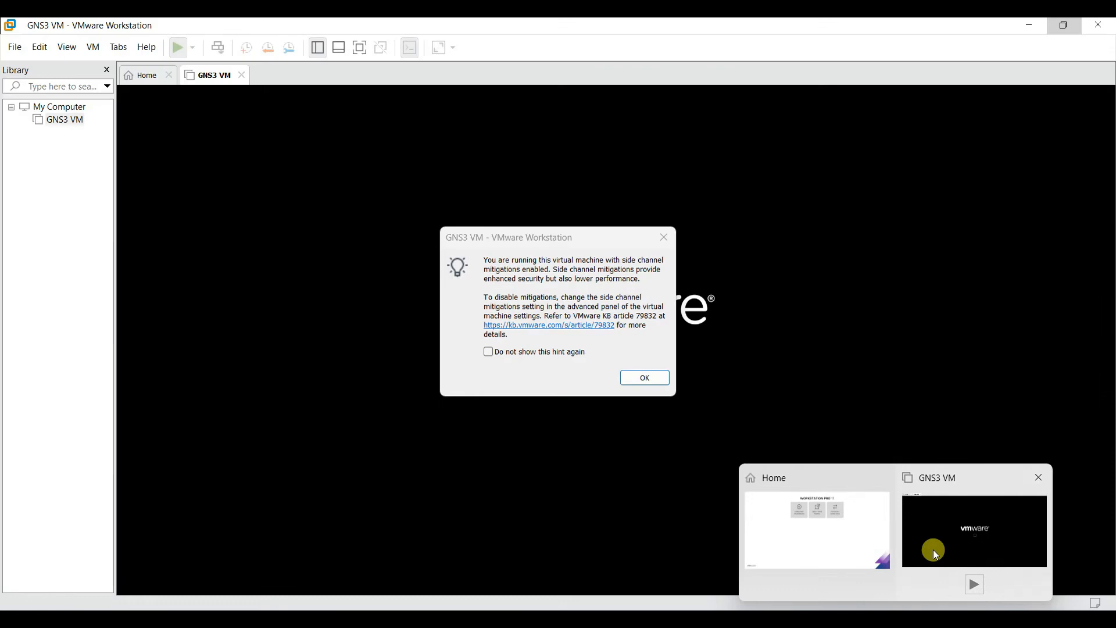
- Dismiss the side channel mitigation hints, agree to continue without virtualized Intel VT-x/EPT, and close the remaining virtual machine dialogs
left_click(648, 378)
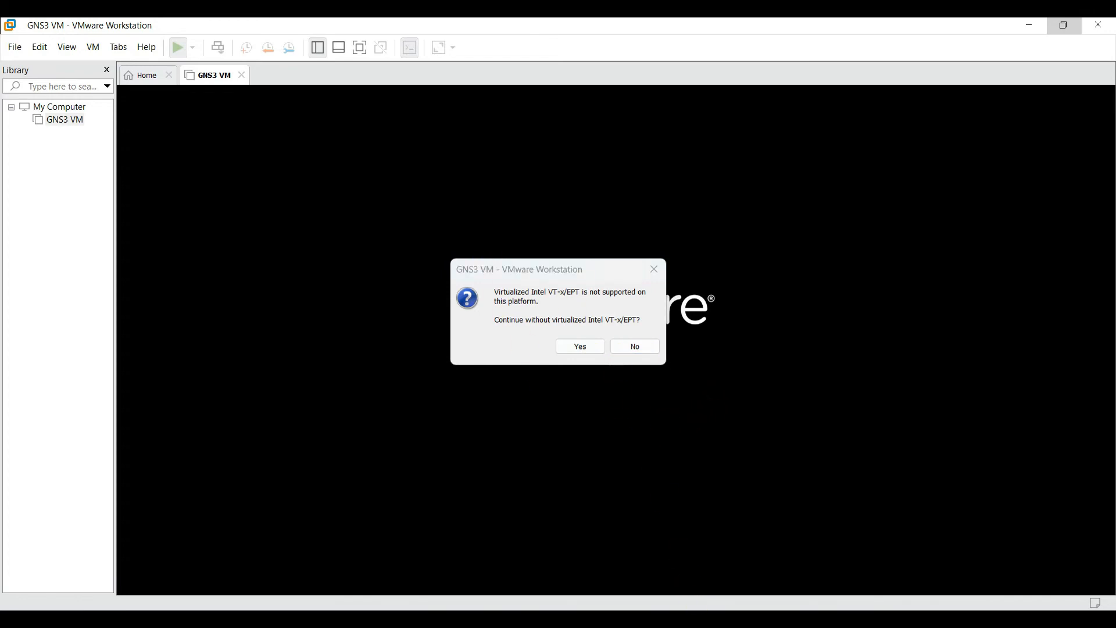
left_click(574, 349)
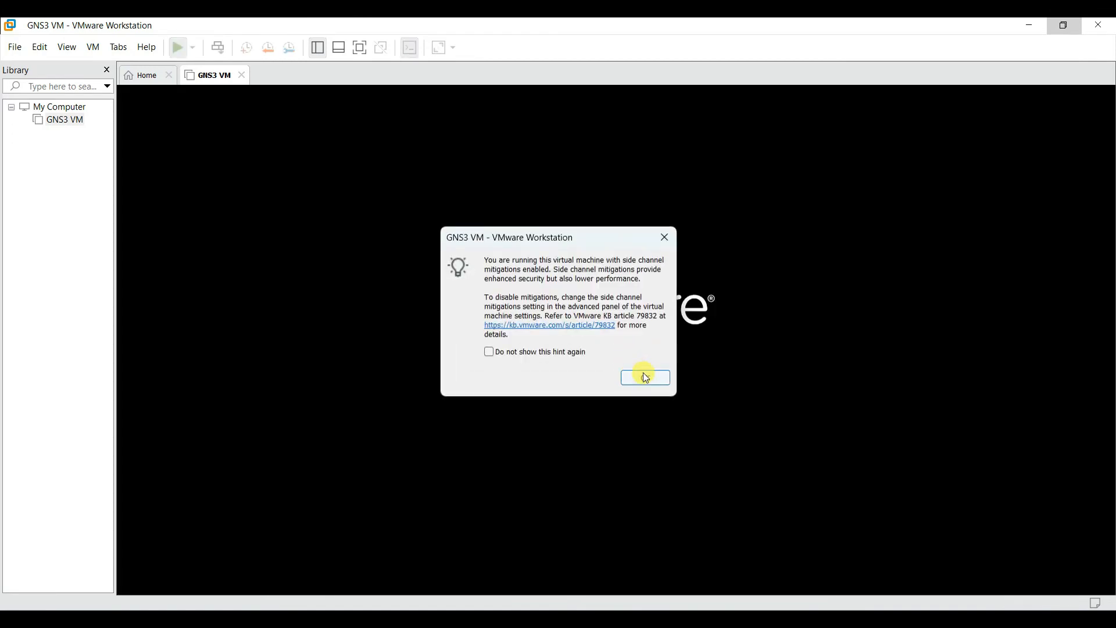
left_click(643, 373)
left_click(654, 269)
left_click(654, 272)
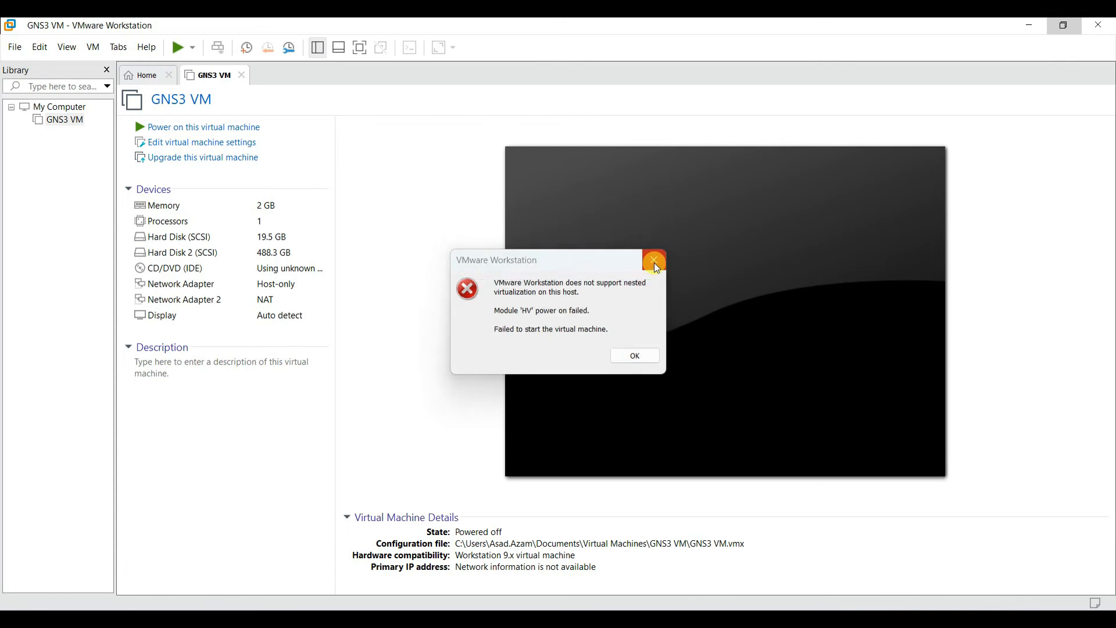
left_click(655, 263)
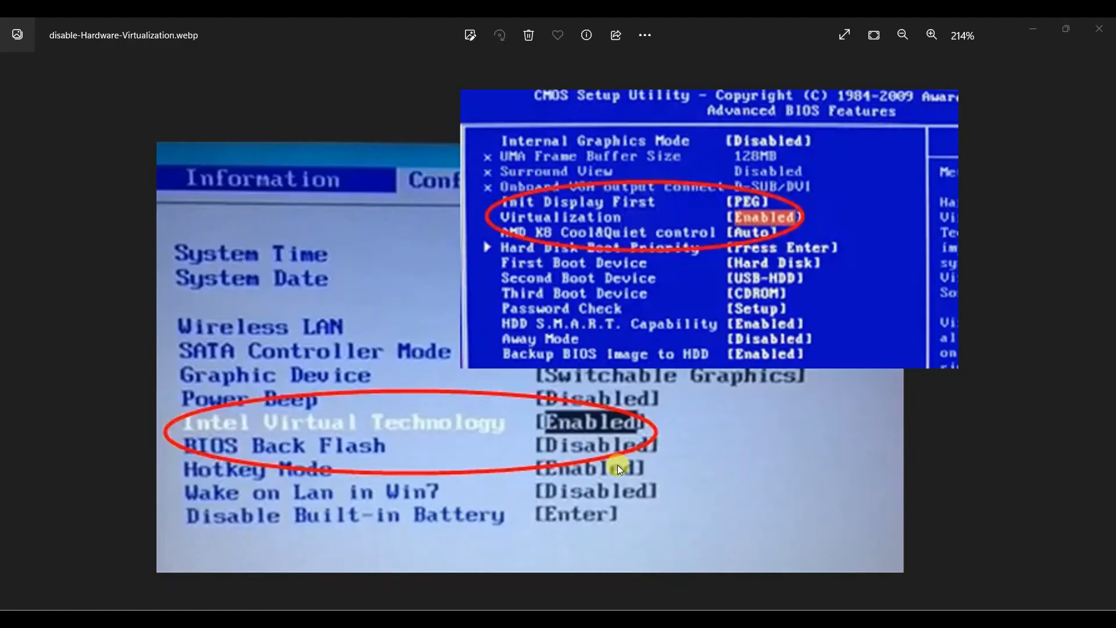
- View the BIOS image showing the Intel Virtualization Technology option and close the image viewer
key("Right")
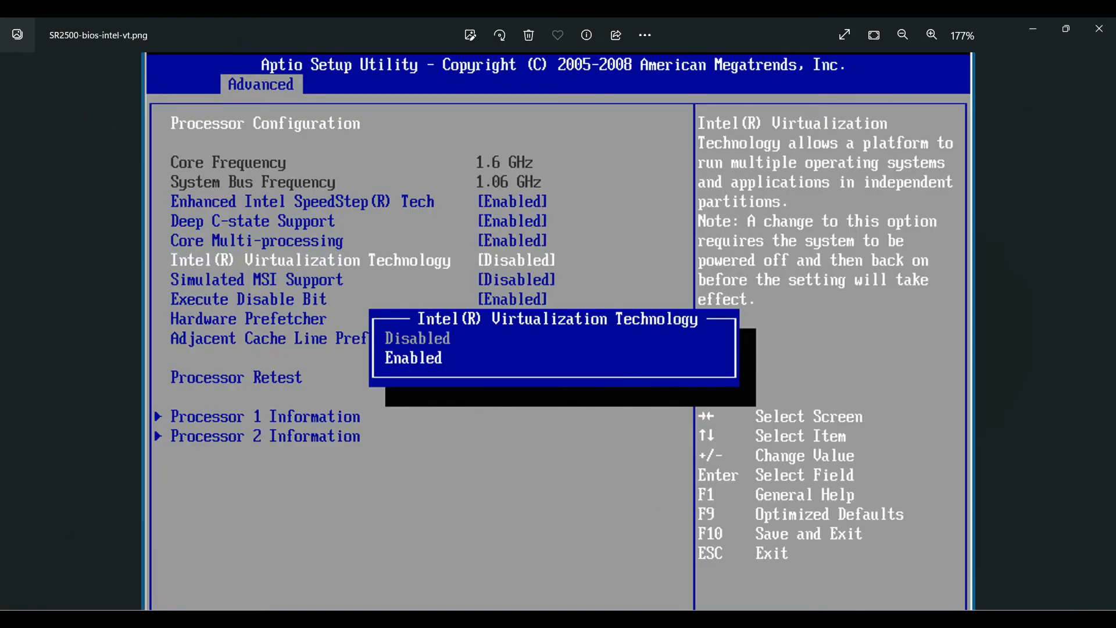
left_click(1090, 38)
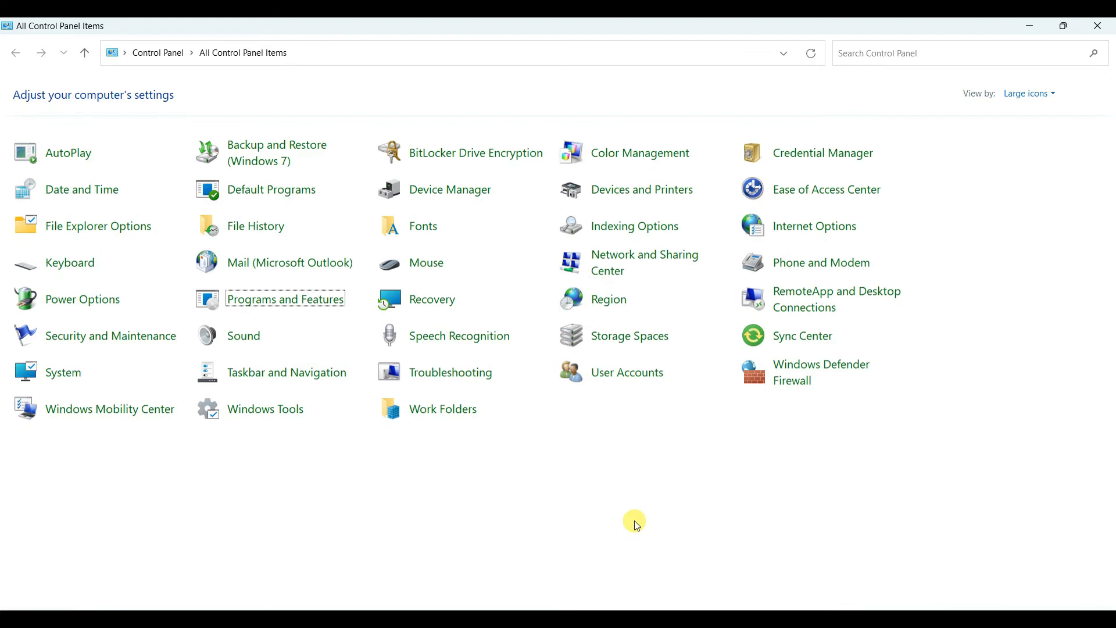
- Open Programs and Features in Control Panel and bring up the list for turning Windows features on or off
left_click(657, 551)
key("p")
key("p")
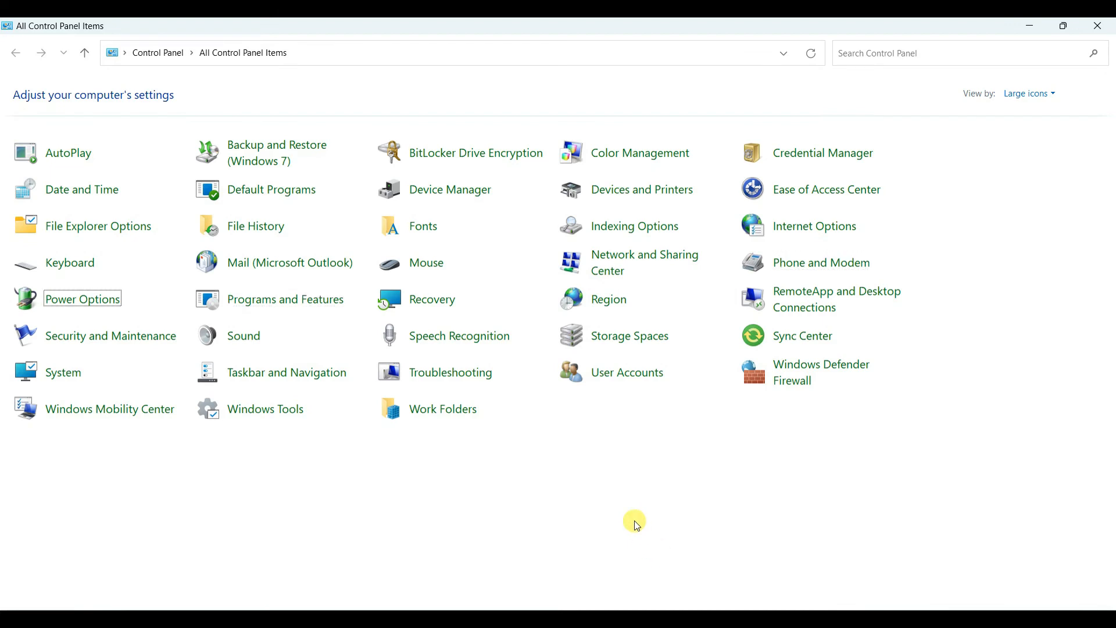
key("p")
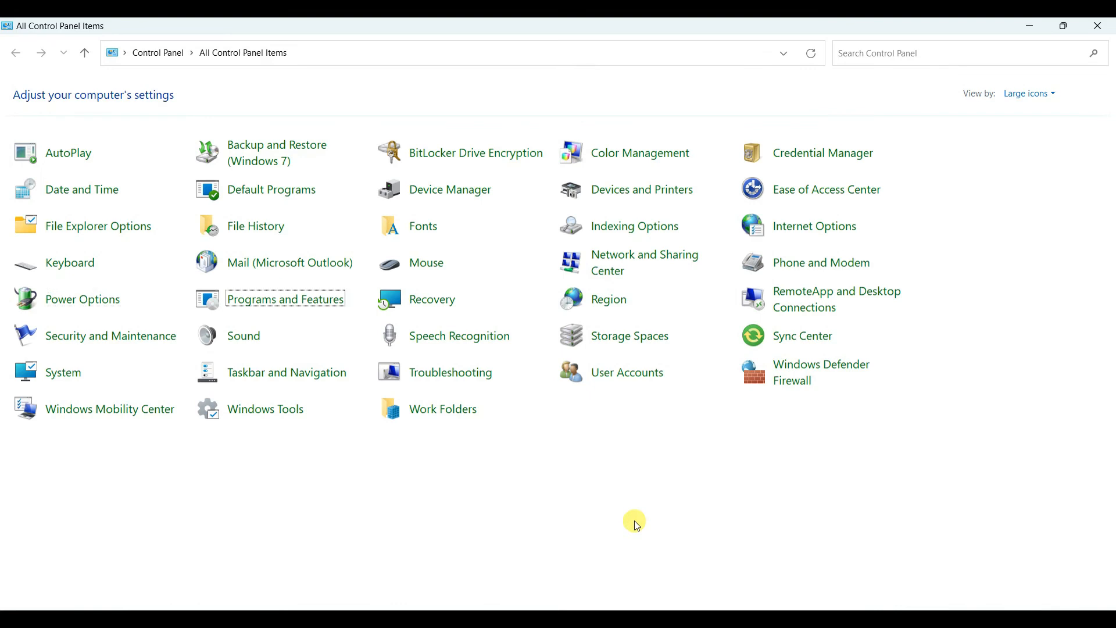
left_click(266, 300)
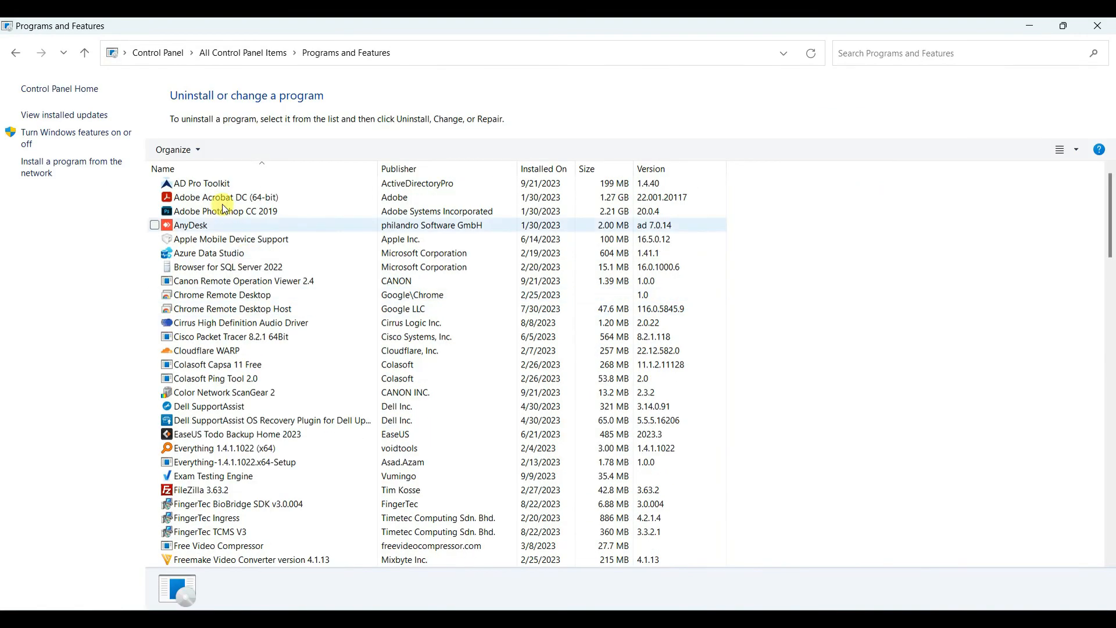
left_click(73, 142)
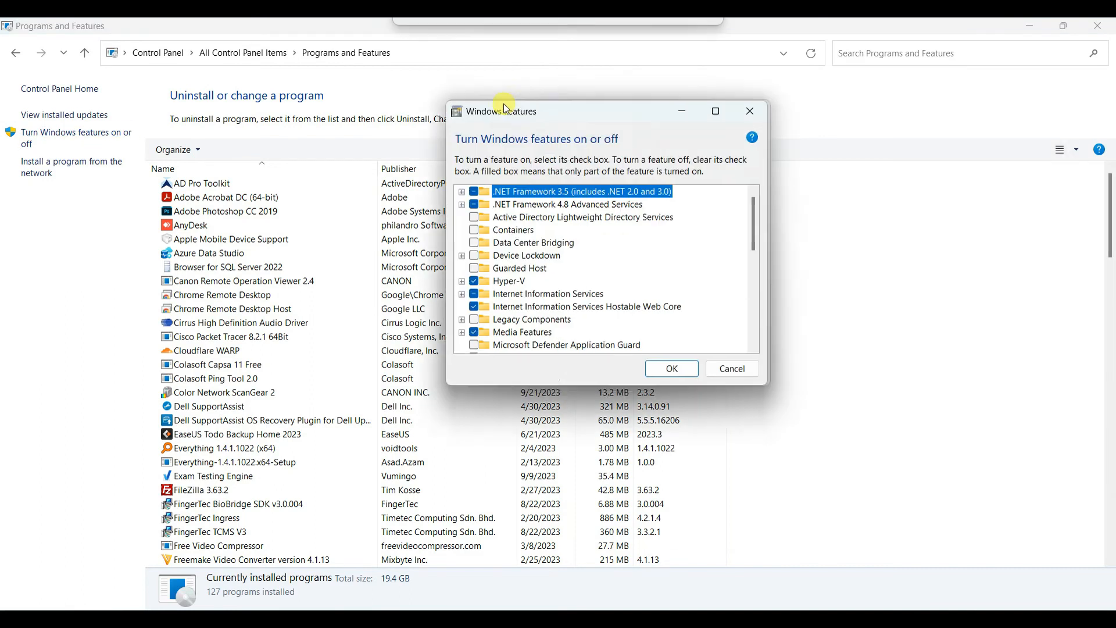
- Enlarge the Windows Features dialog, turn off Hyper-V with its management tools and platform, and confirm the change
left_click_drag(498, 99, 338, 100)
left_click_drag(609, 372, 807, 561)
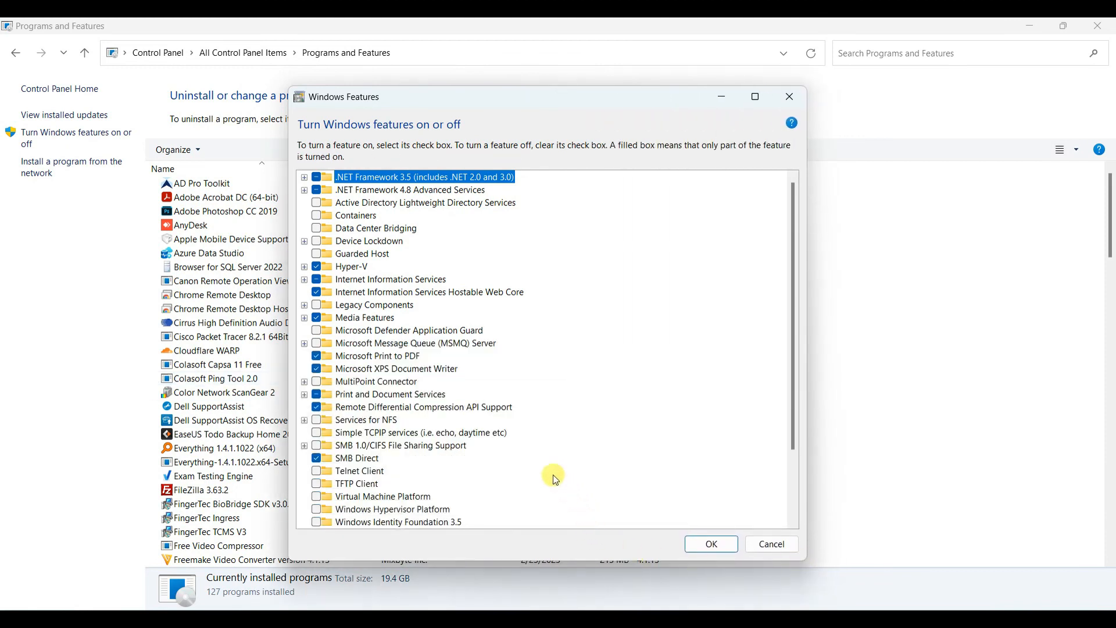
left_click(305, 268)
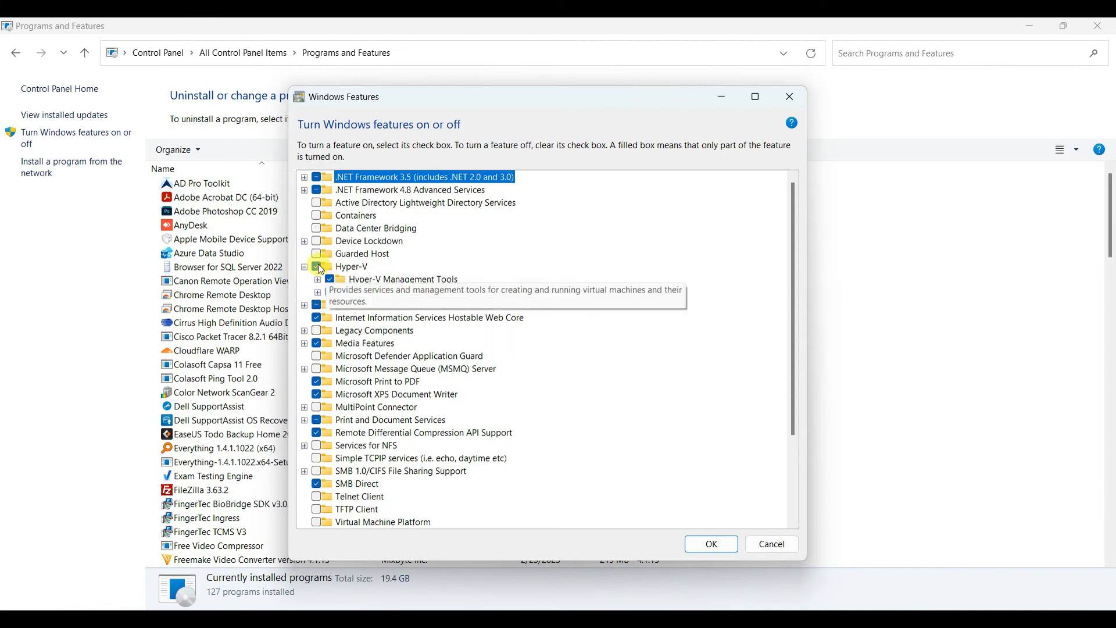
left_click(319, 268)
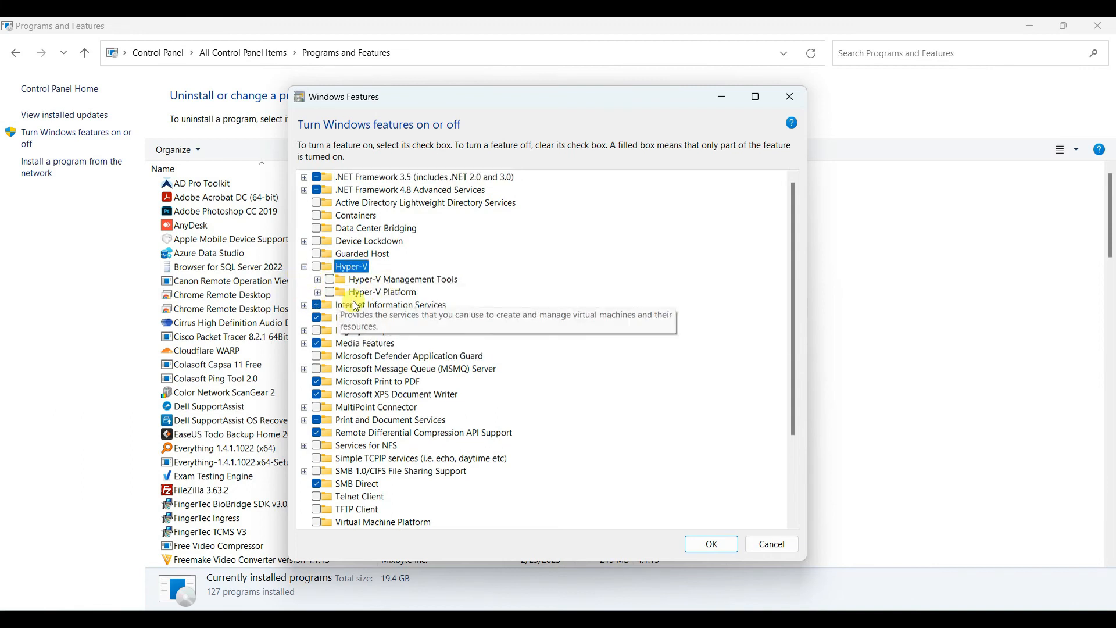
left_click(725, 545)
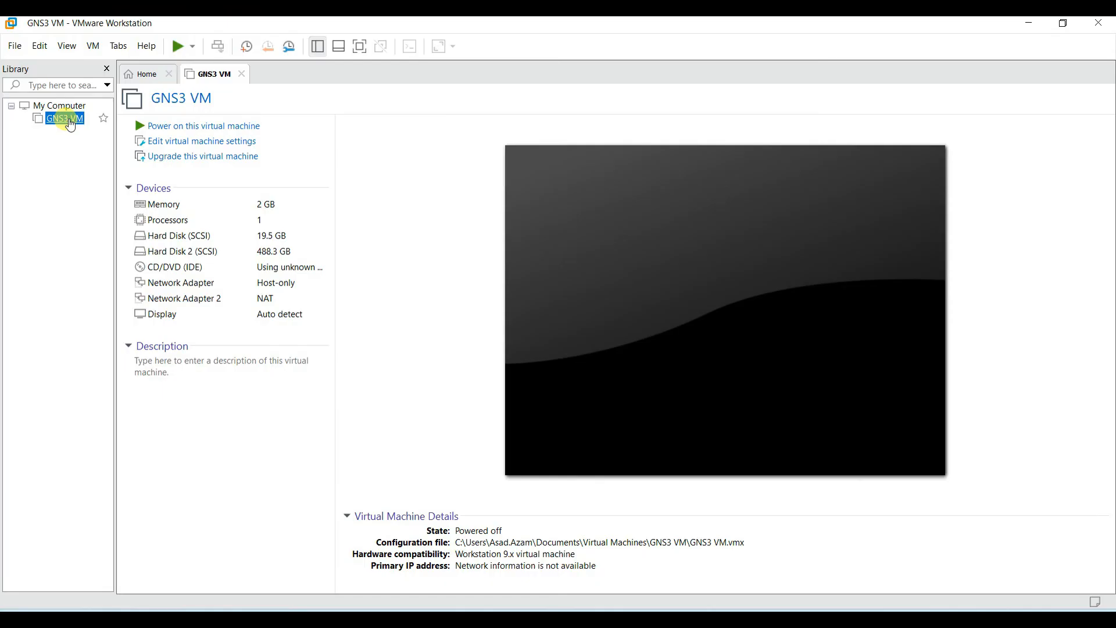
- Open the GNS3 VM's settings in VMware Workstation and set the number of processors to 2
right_click(67, 119)
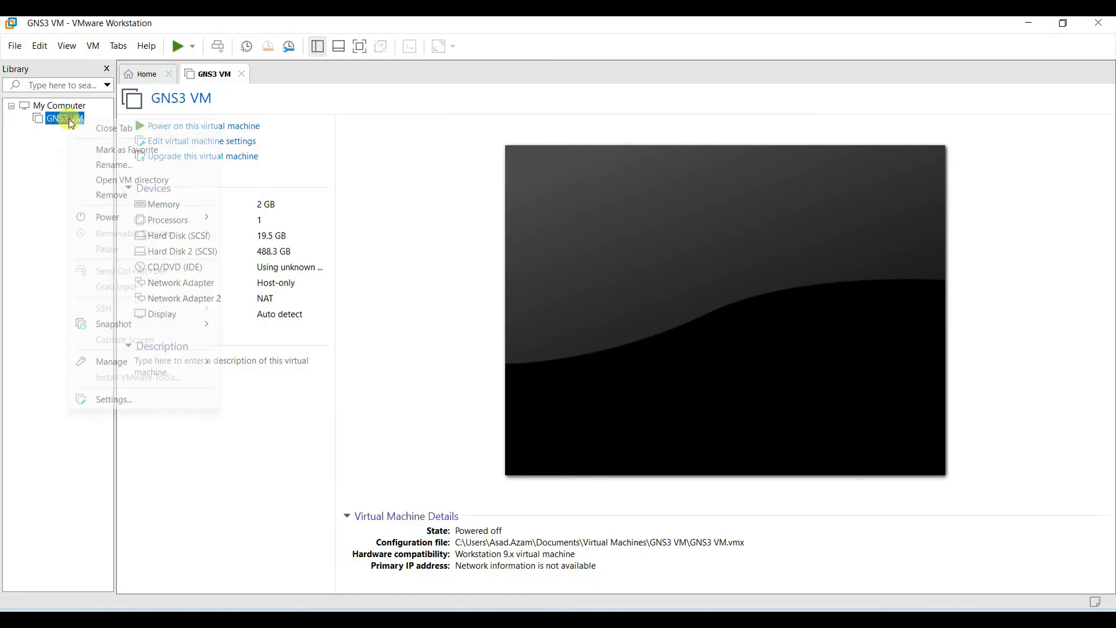
left_click(116, 399)
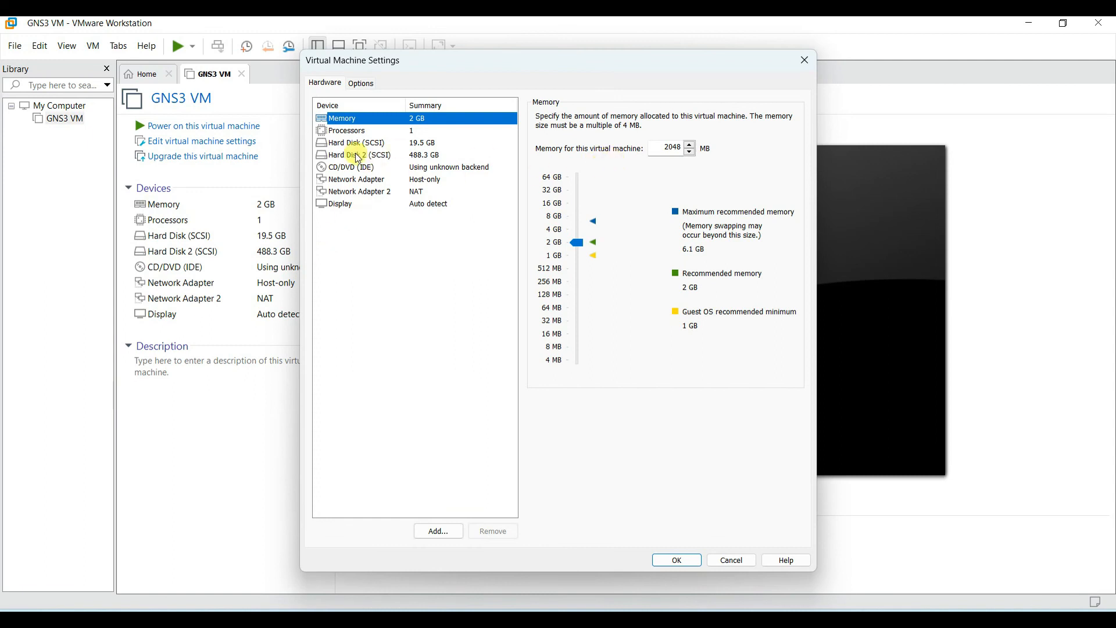
left_click(353, 134)
left_click(701, 118)
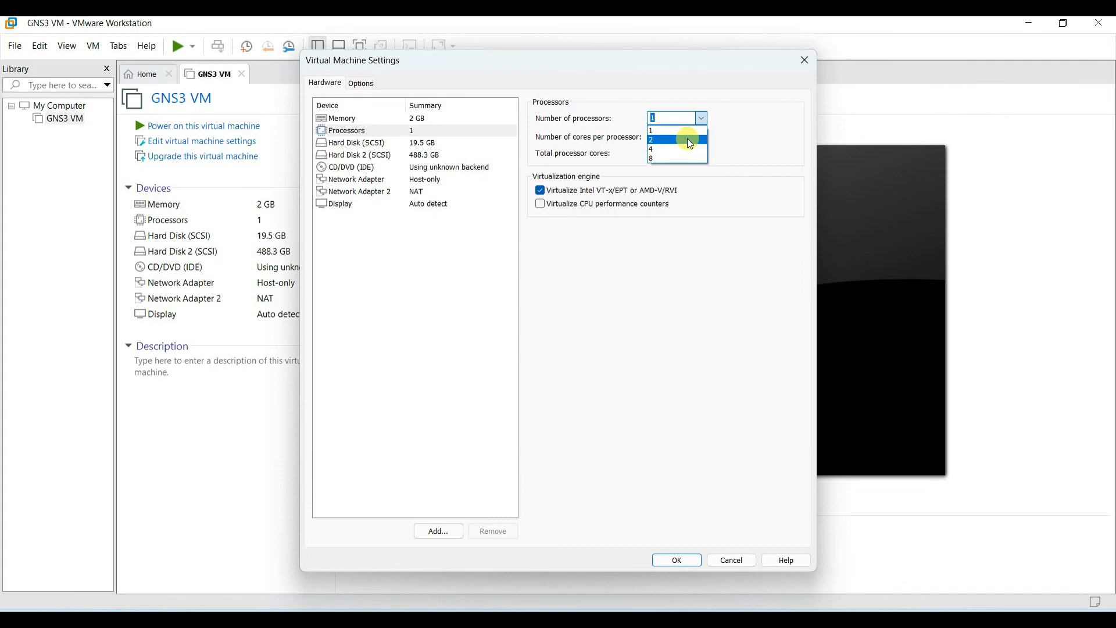
left_click(691, 140)
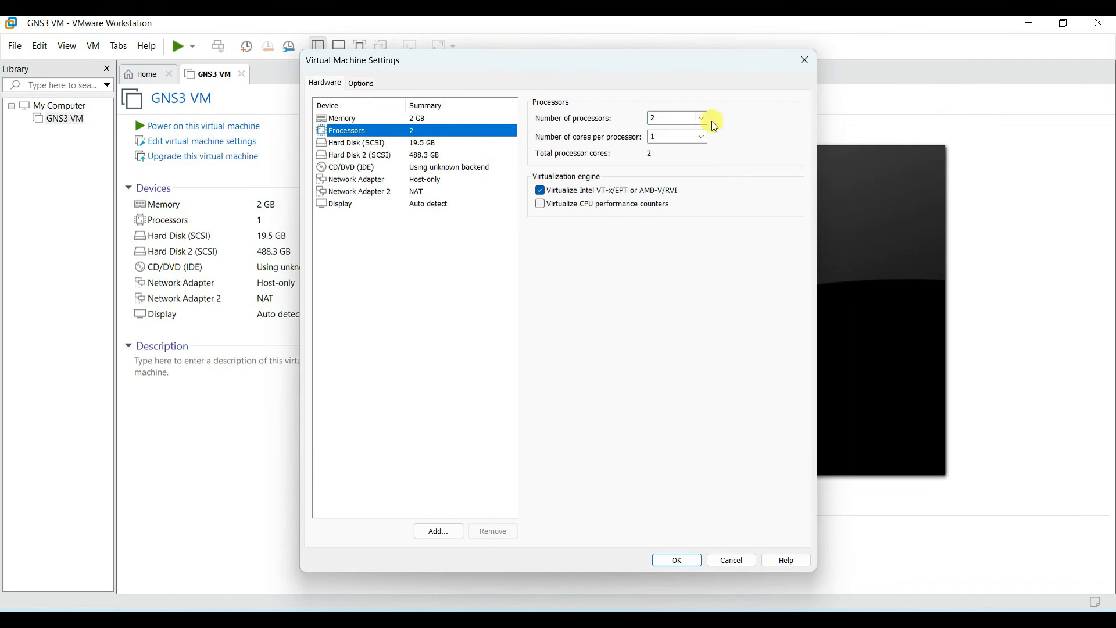
- Set the GNS3 VM's memory to 4 GB and save the virtual machine settings
left_click(395, 118)
left_click_drag(581, 242, 573, 228)
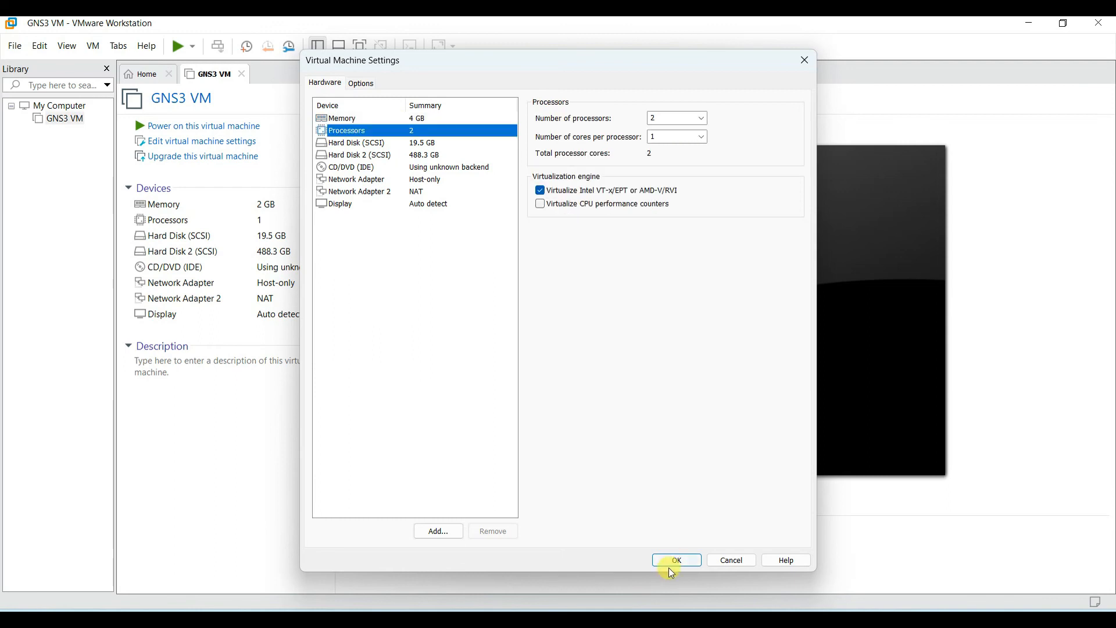
left_click(669, 560)
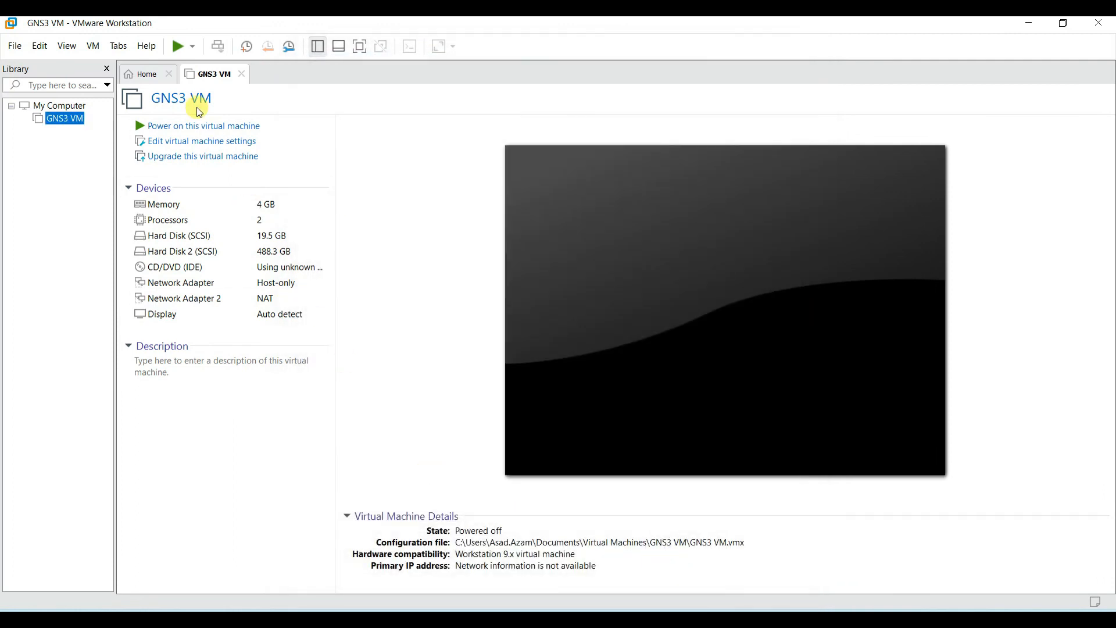
- Power on the GNS3 VM and switch to GNS3 by launching it
left_click(694, 196)
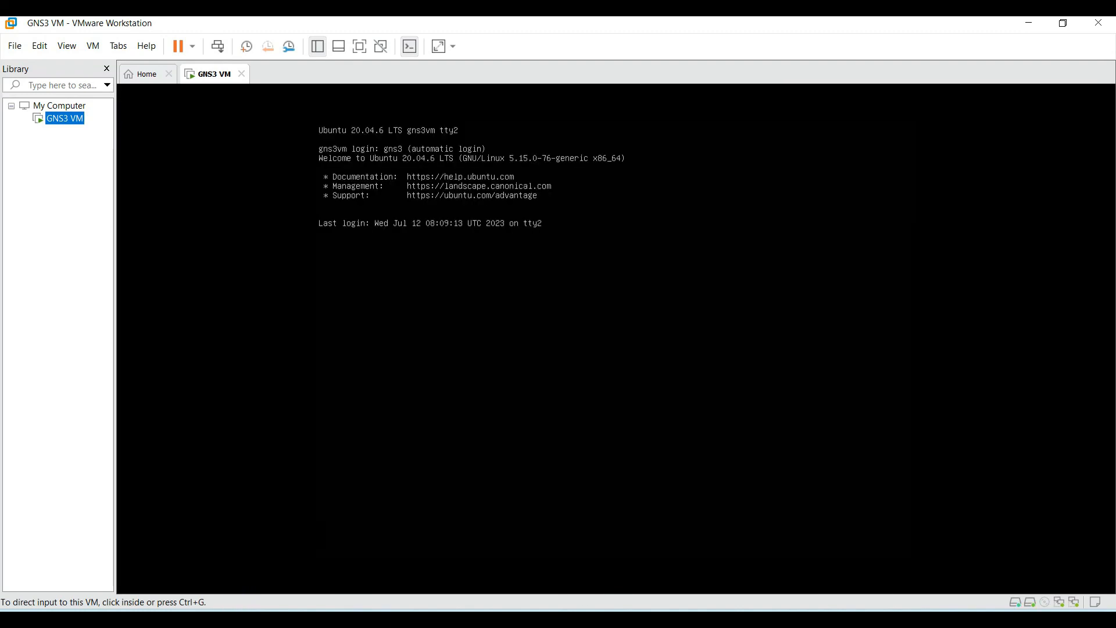
key("super")
type("gns")
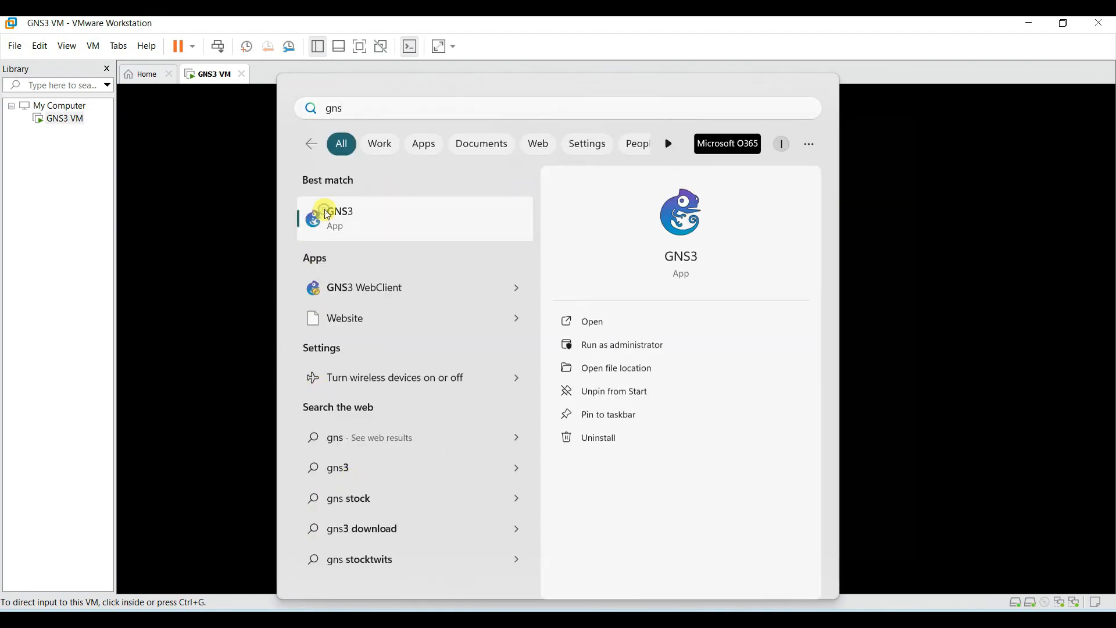
left_click(327, 215)
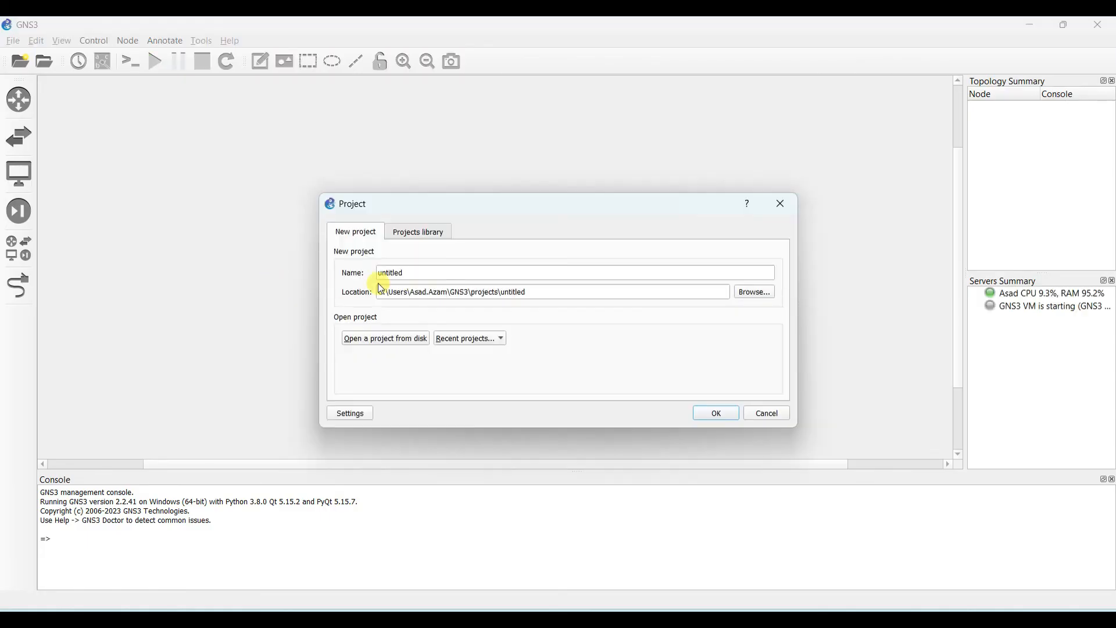
- Create a new project named Test Project in the default location and select the GNS3 VM in the Servers Summary
left_click(423, 273)
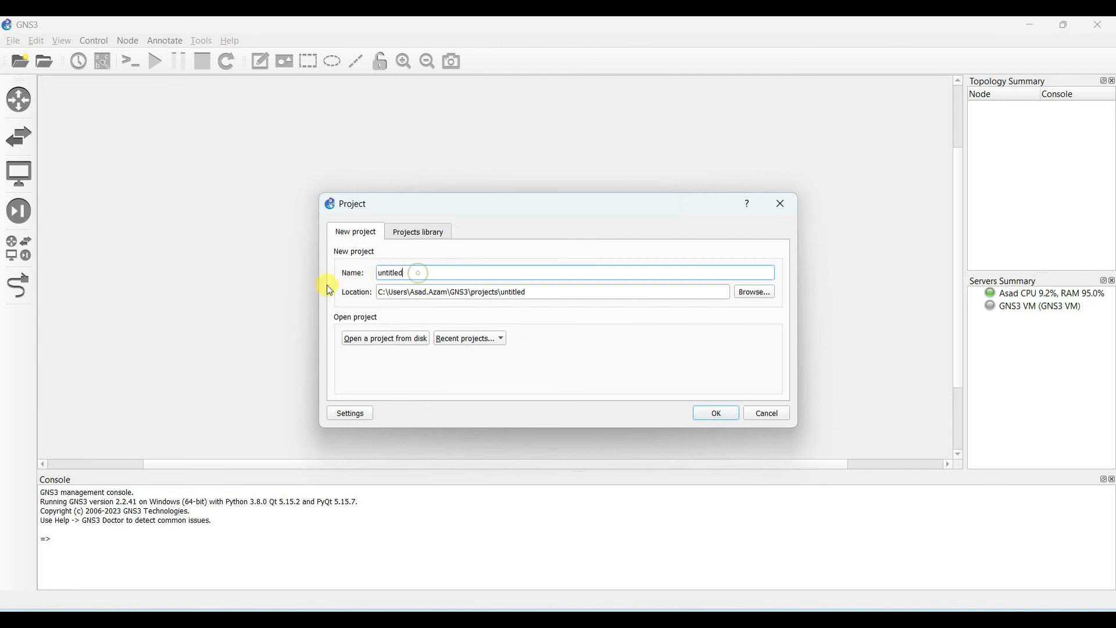
double_click(391, 272)
type("Test Project")
left_click(720, 410)
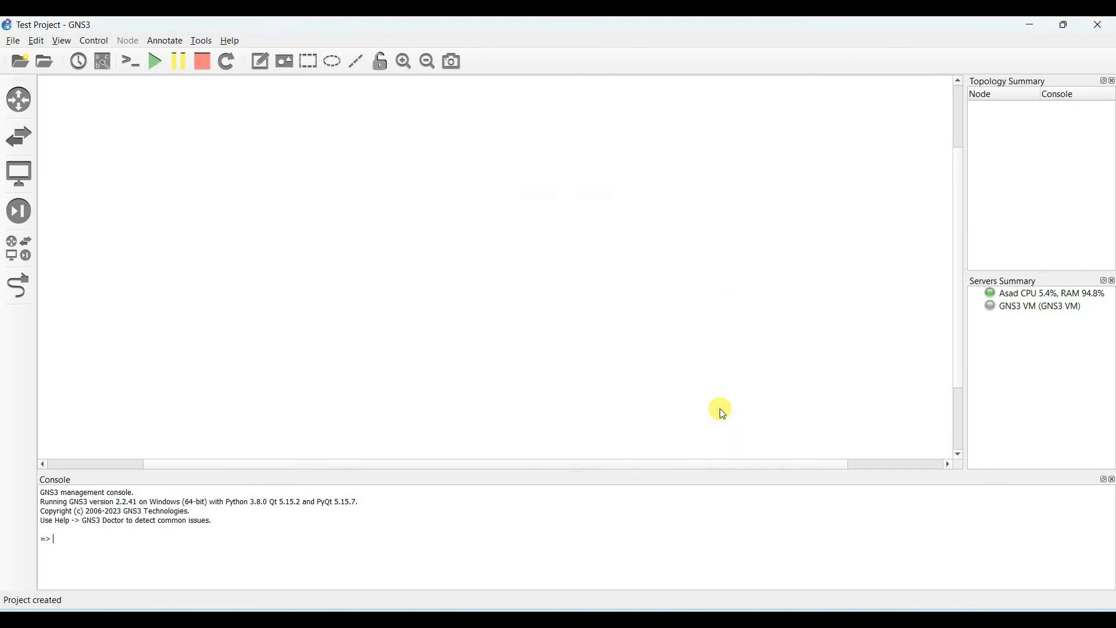
left_click(1000, 306)
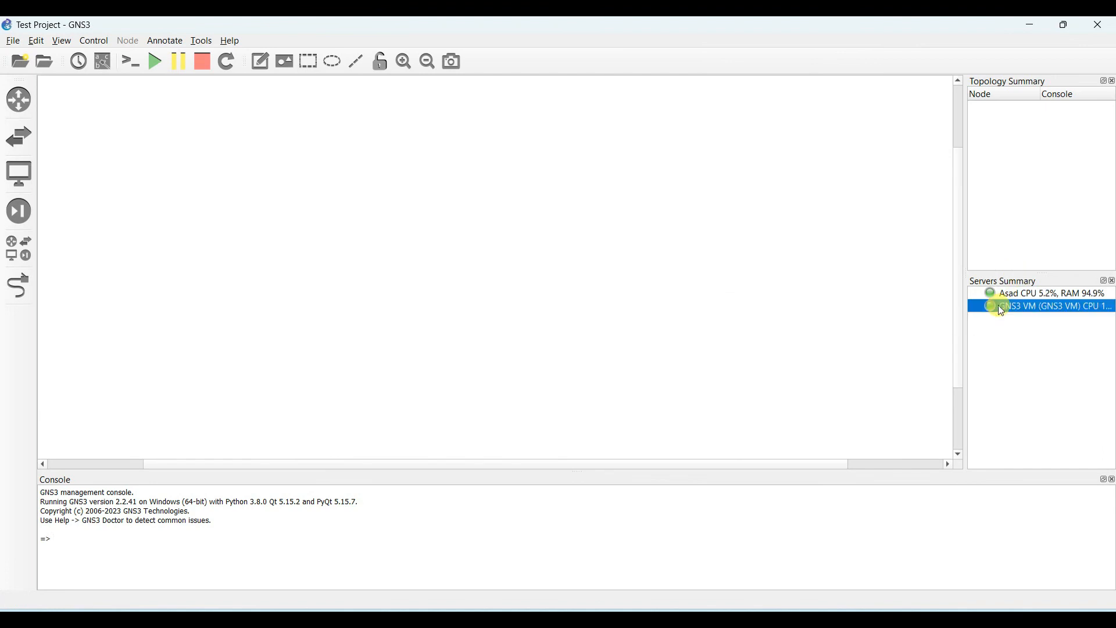